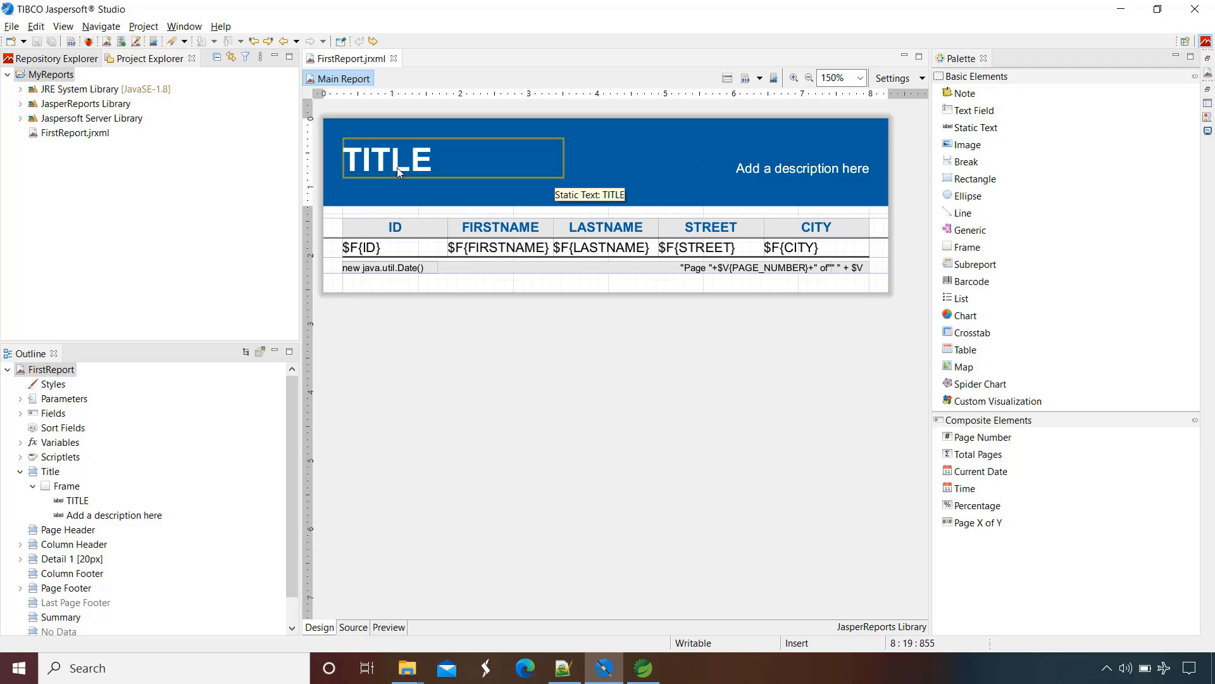
Step: Replace the TITLE text in the report's title band with "First Report" and save the report
click(416, 165)
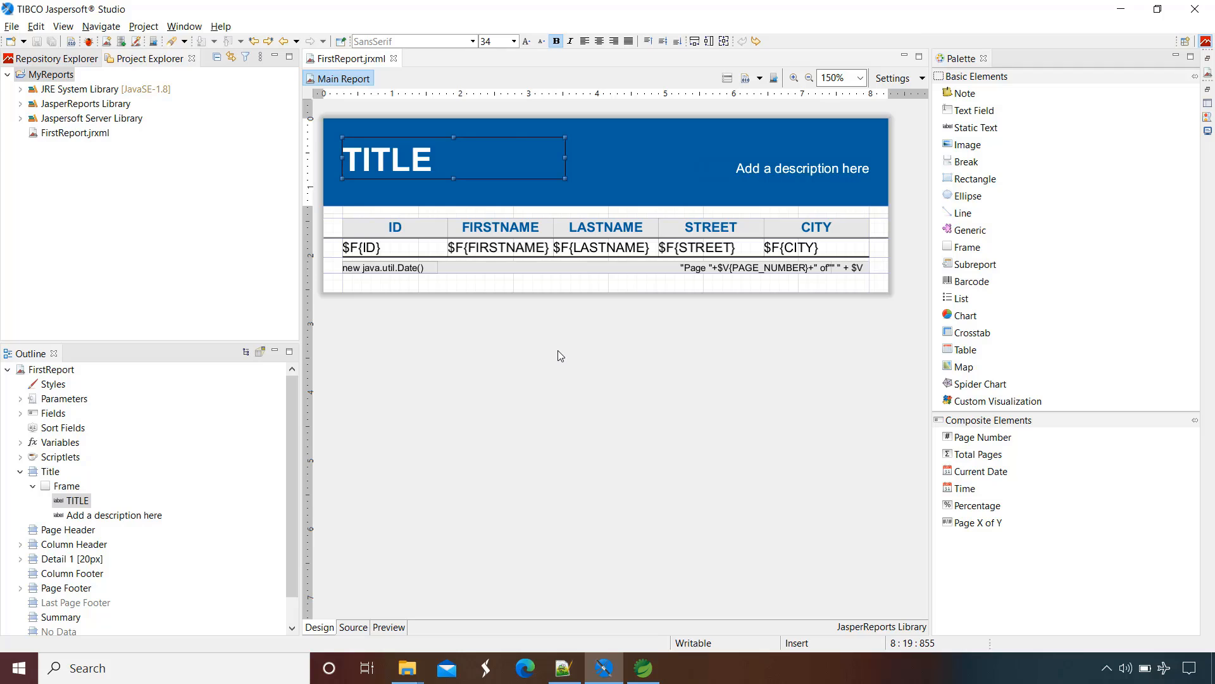
double_click(404, 168)
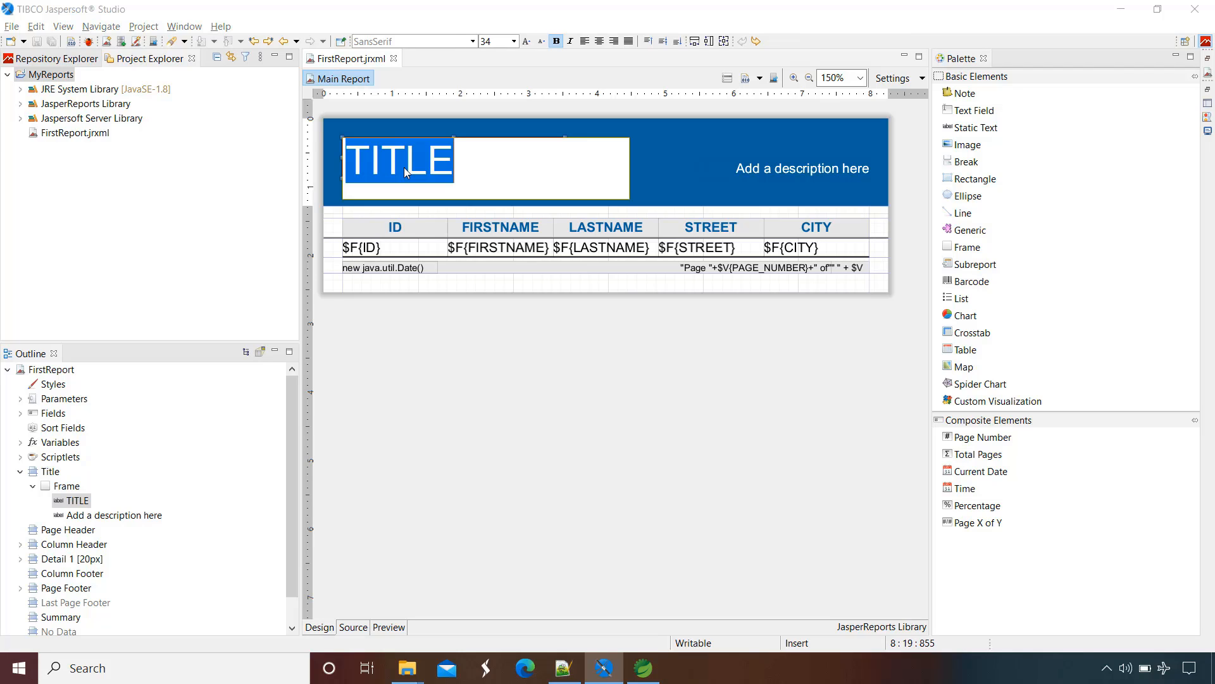
text(Fir)
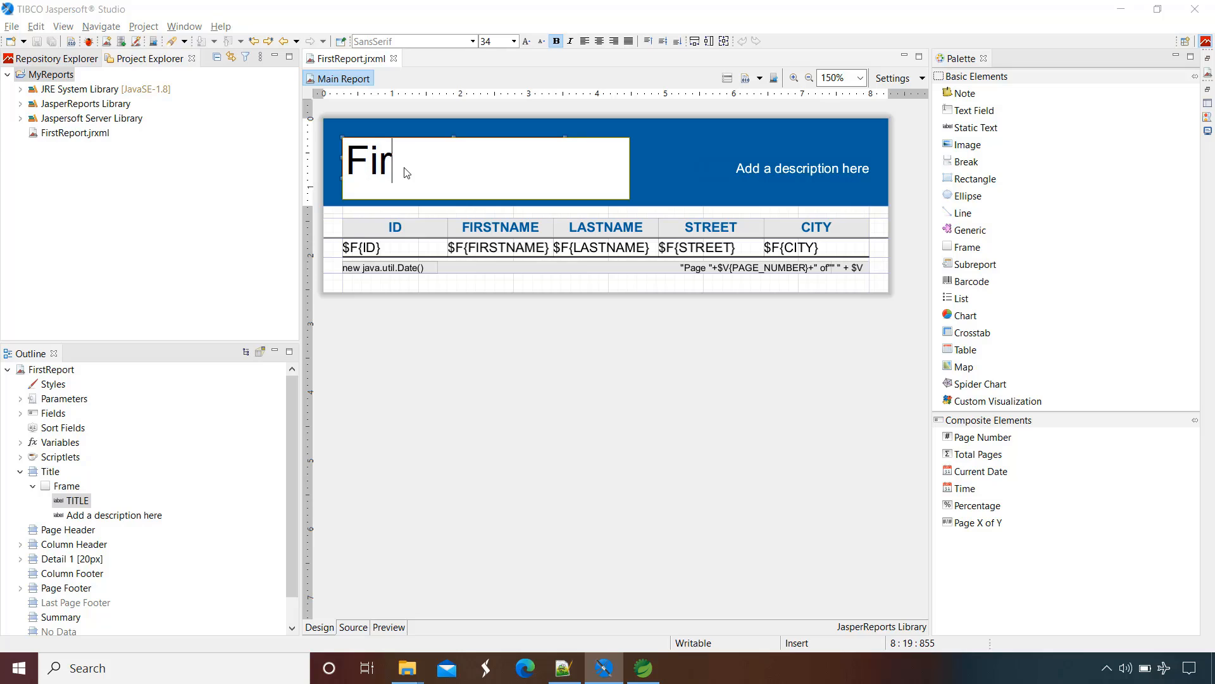
text(st Repore)
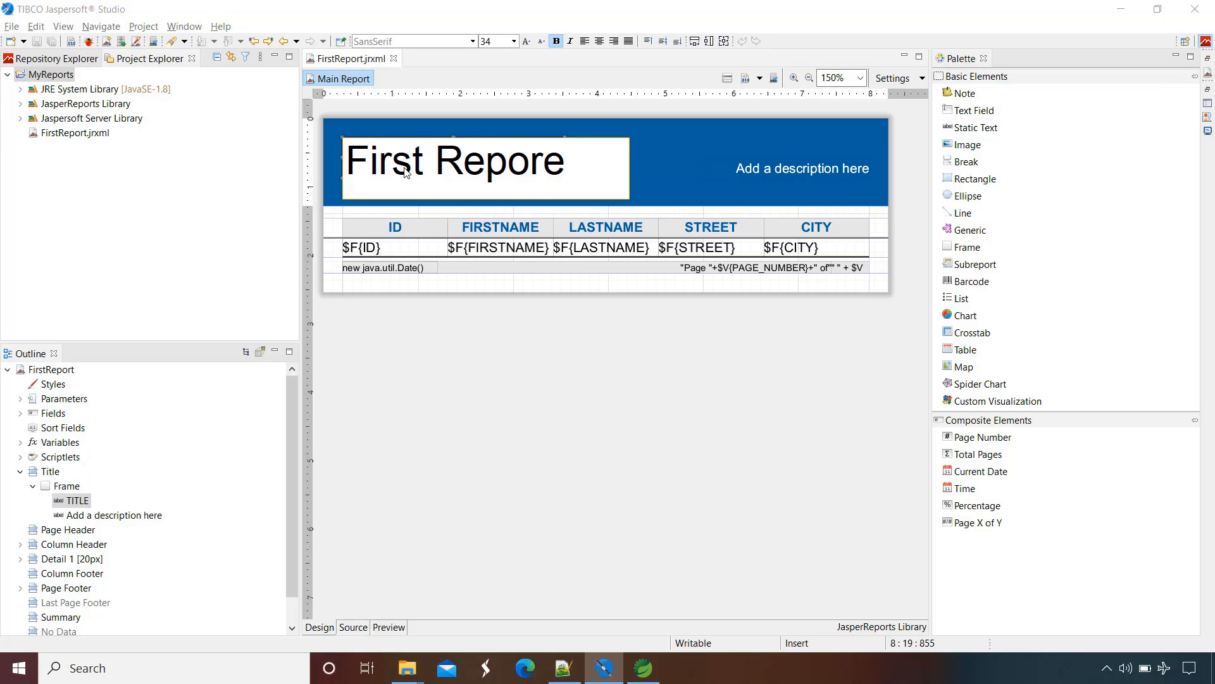
key(BackSpace)
text(t)
key(Return)
key(ctrl+s)
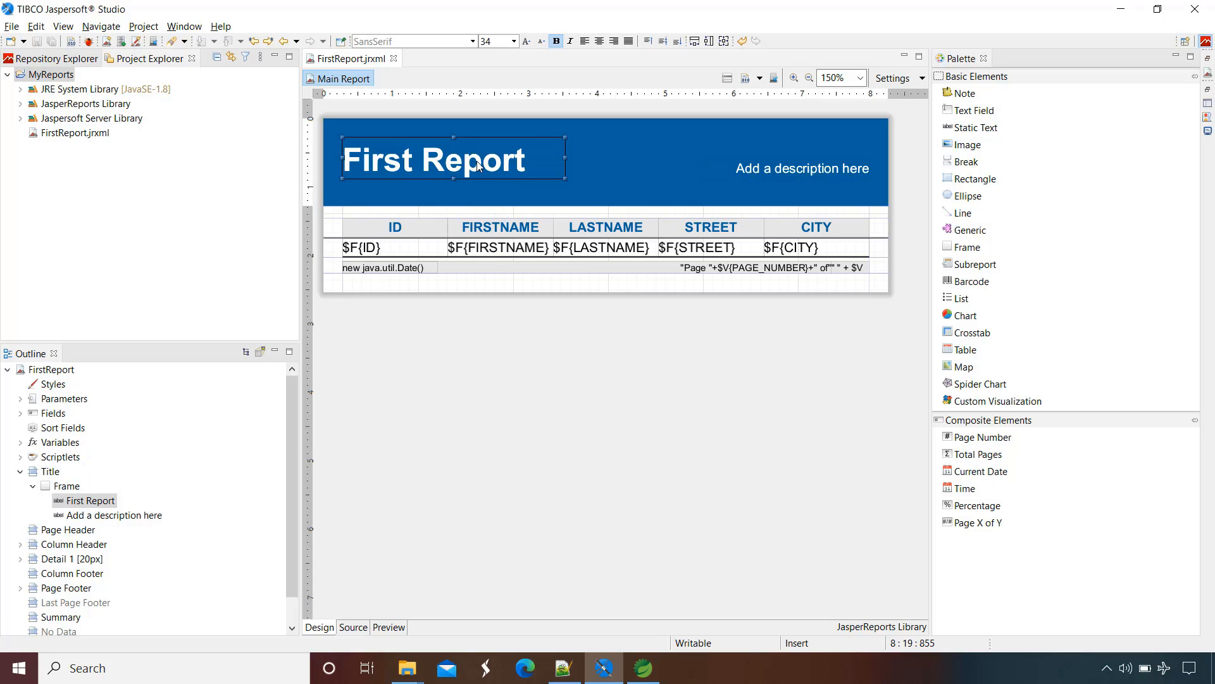
click(738, 169)
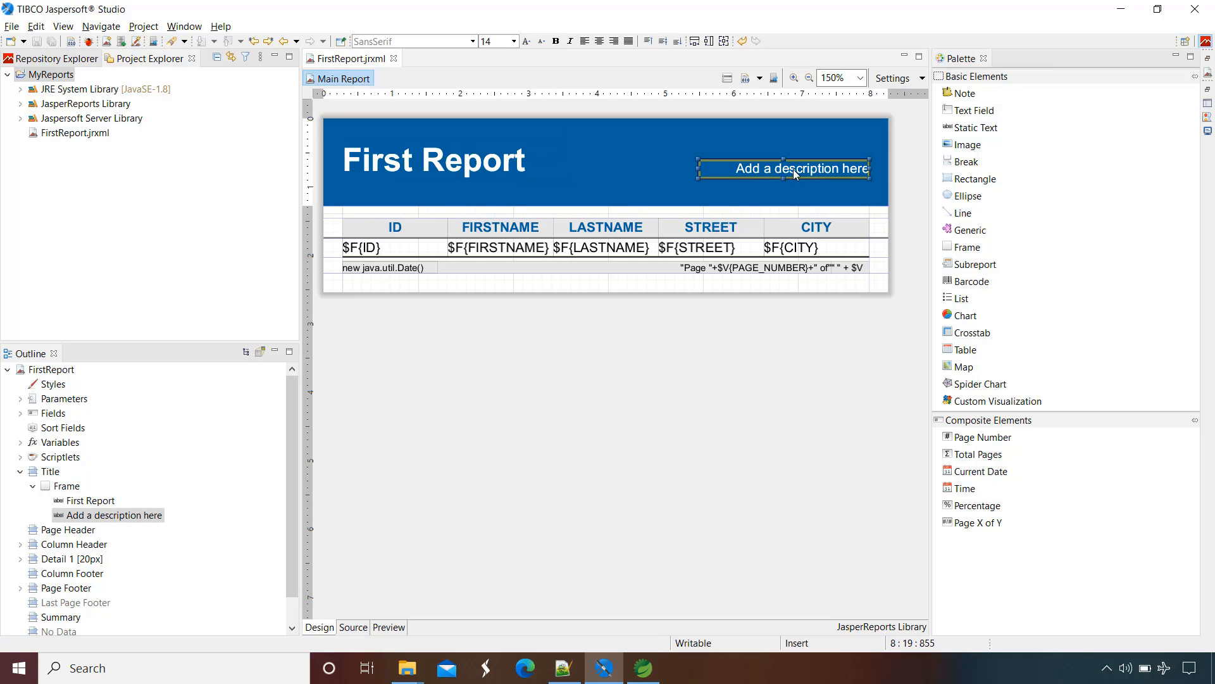
click(87, 516)
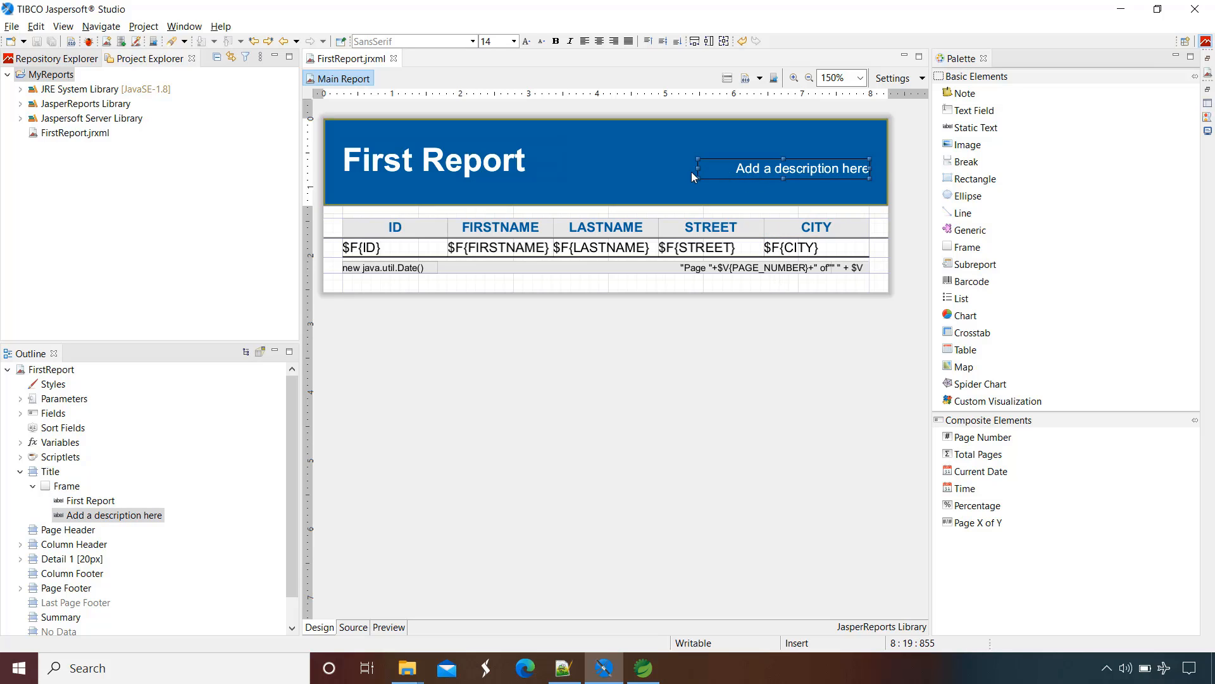
right_click(758, 170)
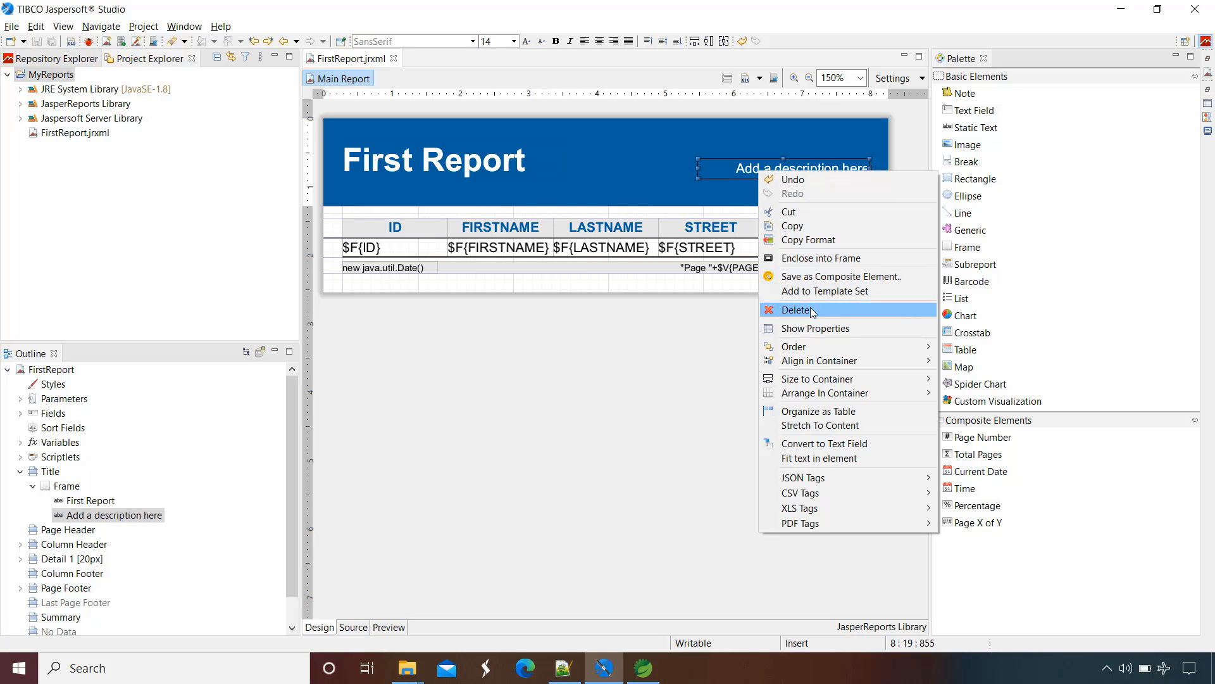
click(625, 361)
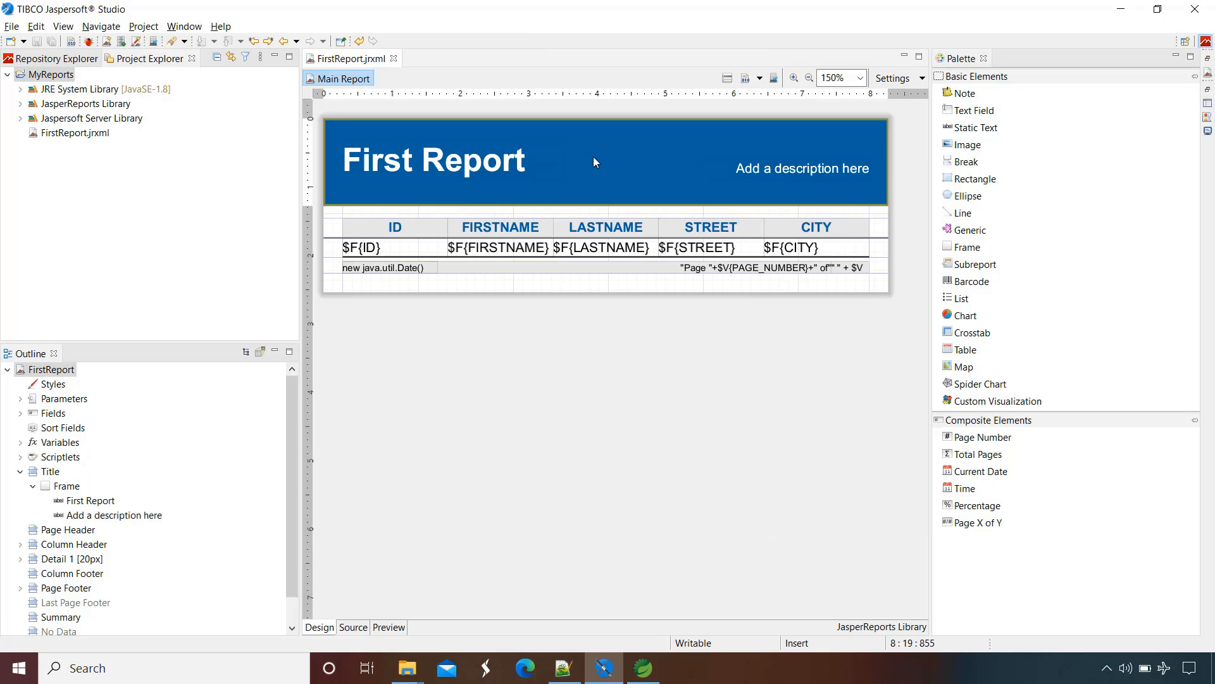
click(63, 486)
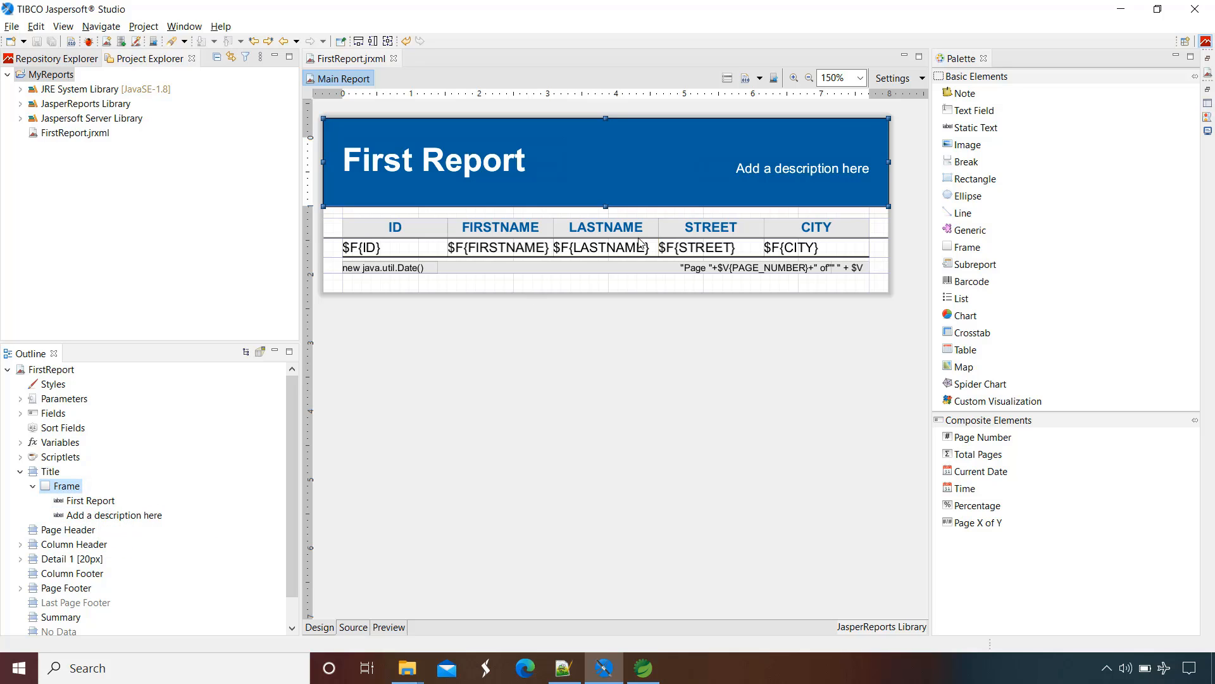
Step: Delete the "Add a description here" static text from the title band and save the report
click(762, 174)
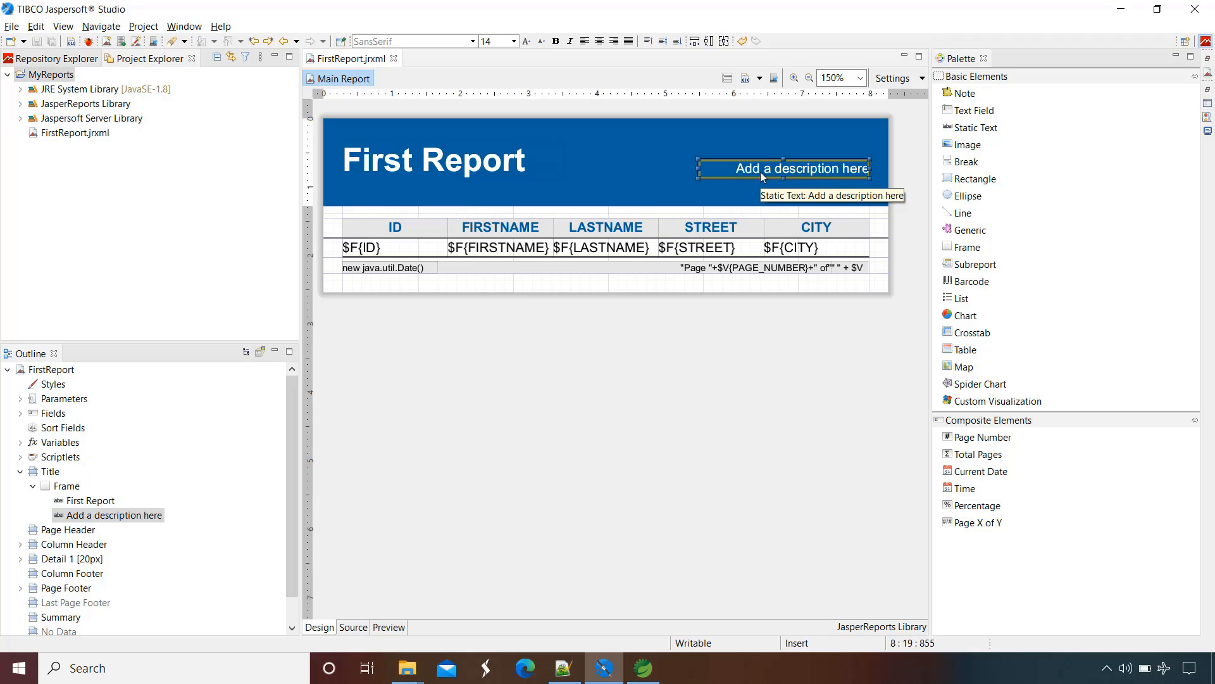
right_click(761, 172)
click(795, 312)
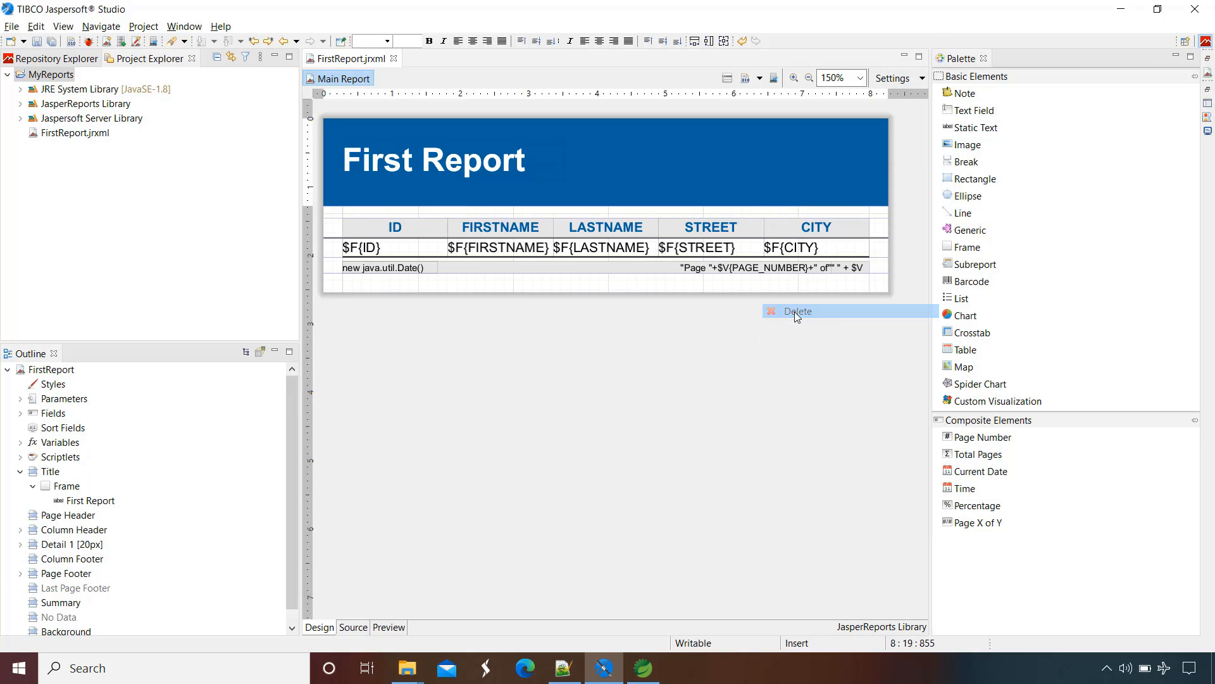
key(ctrl+s)
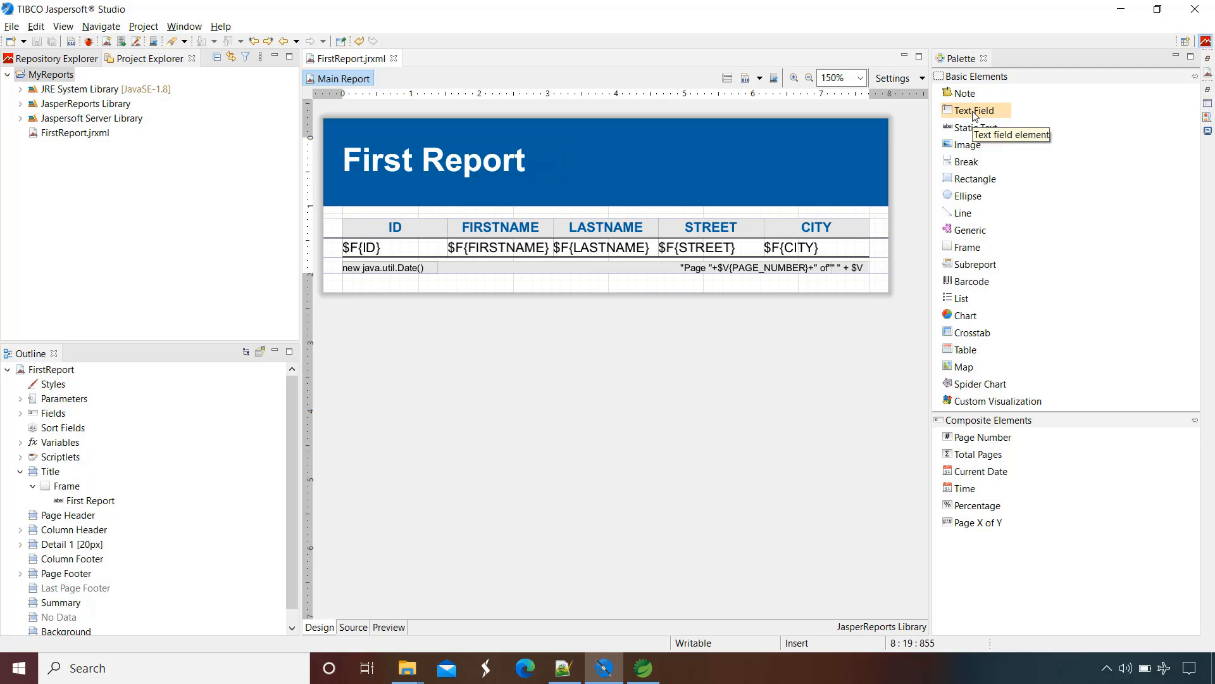
Step: Add a text field to the title frame, position it at about x 480 px, y 40 px, and save the report
drag(974, 116, 812, 169)
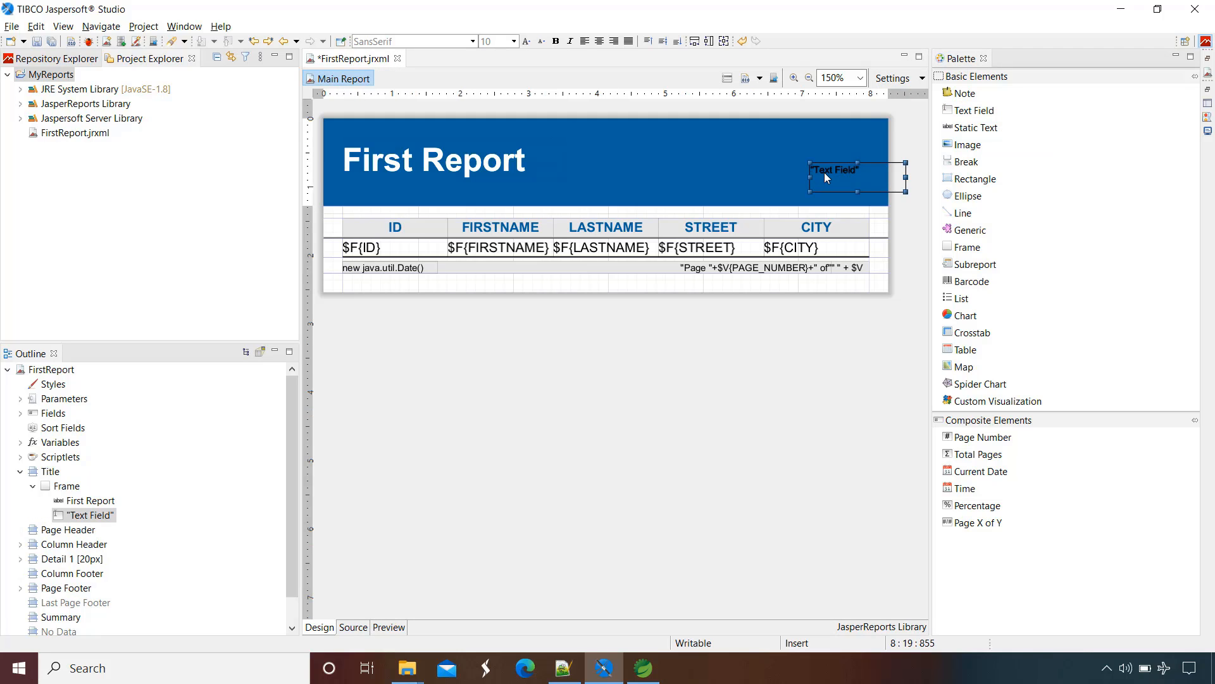
drag(824, 172, 797, 164)
key(ctrl+s)
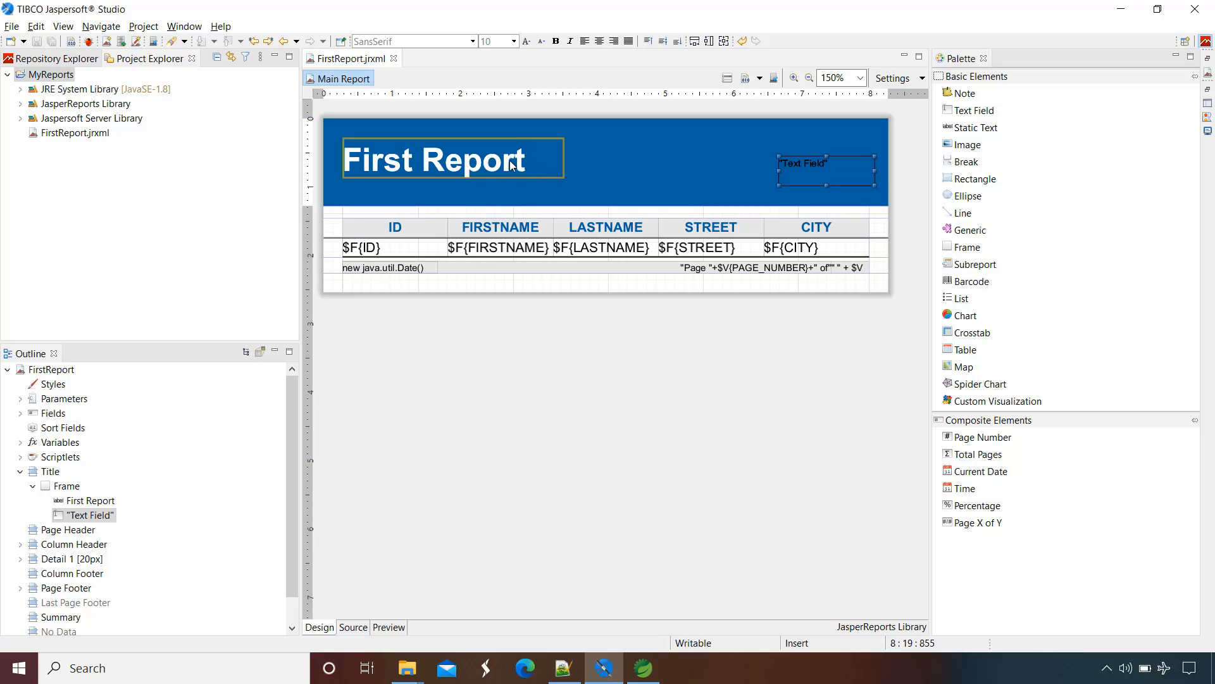
Step: Set the new text field's forecolor to white (#FFFFFF) in its properties
right_click(797, 169)
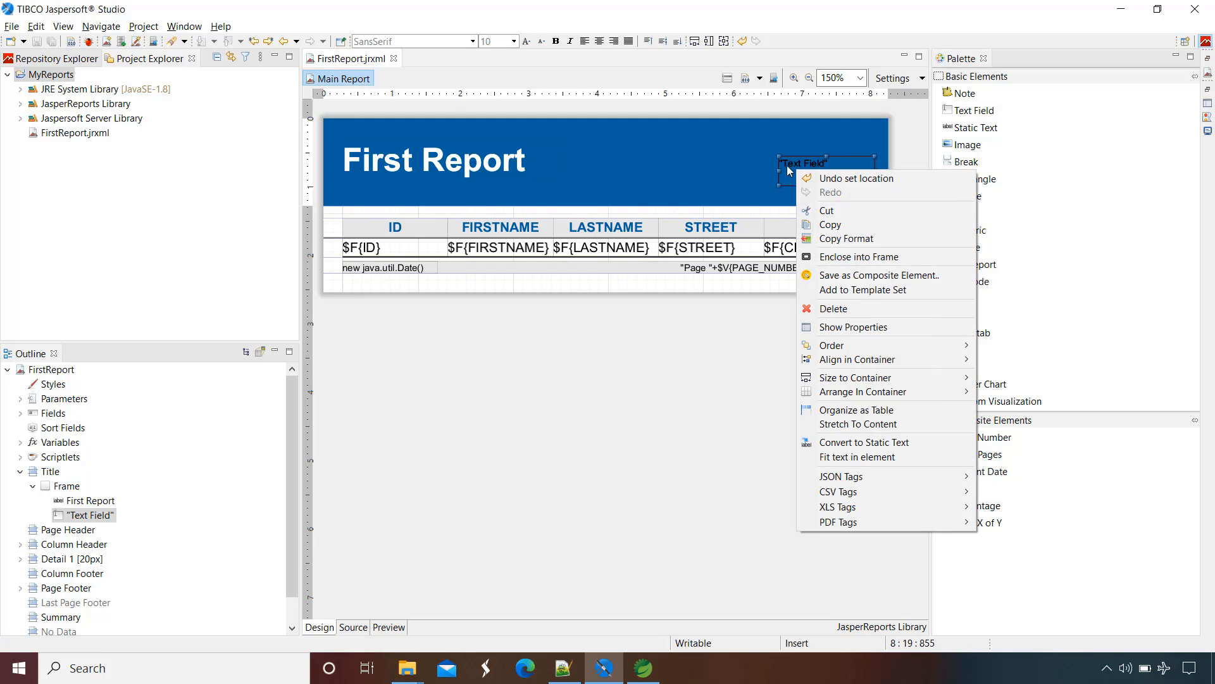
click(865, 328)
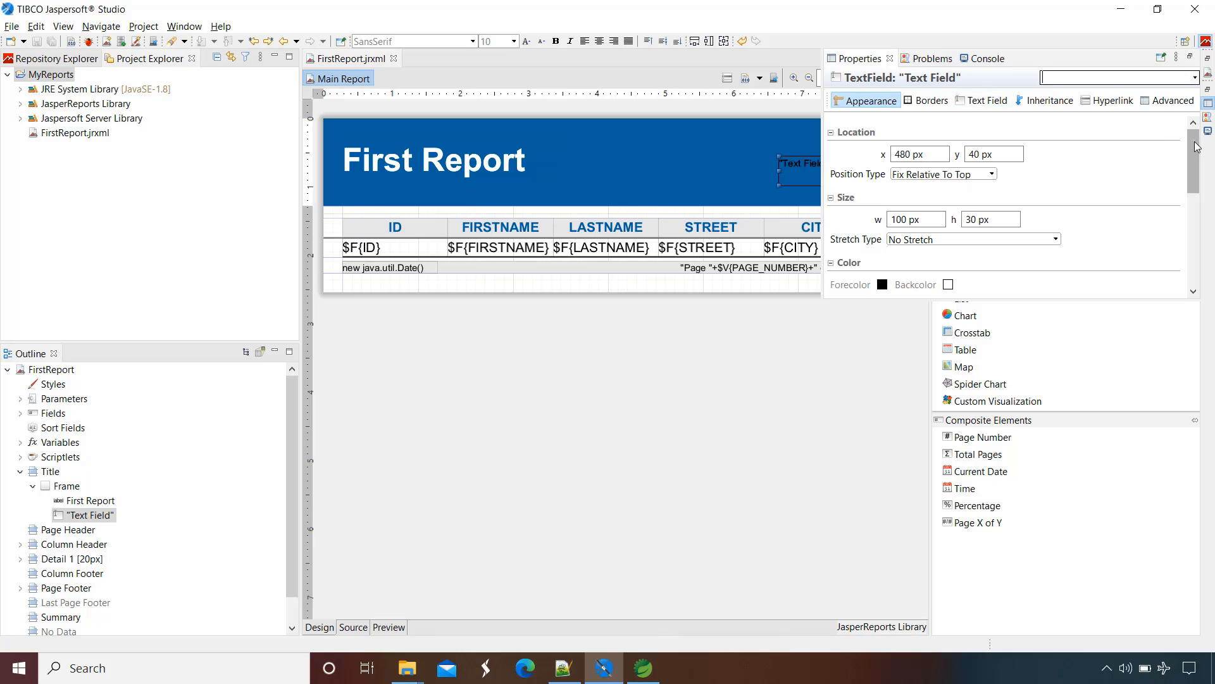
drag(1197, 146, 1197, 177)
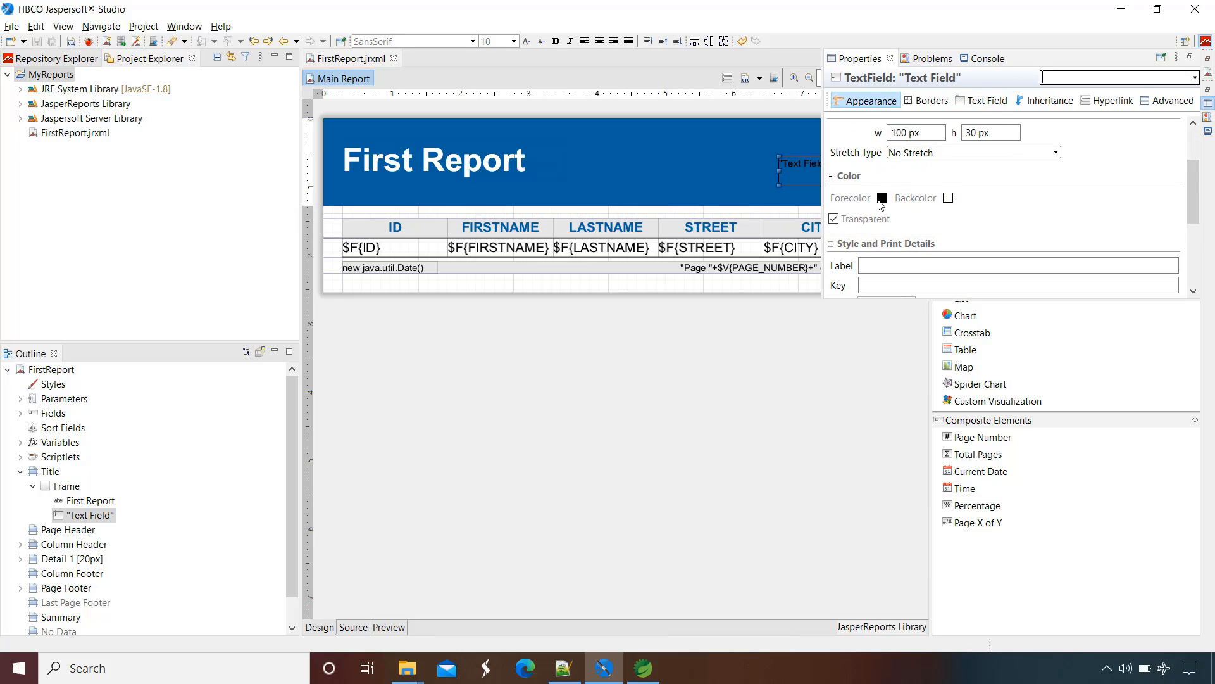
click(882, 198)
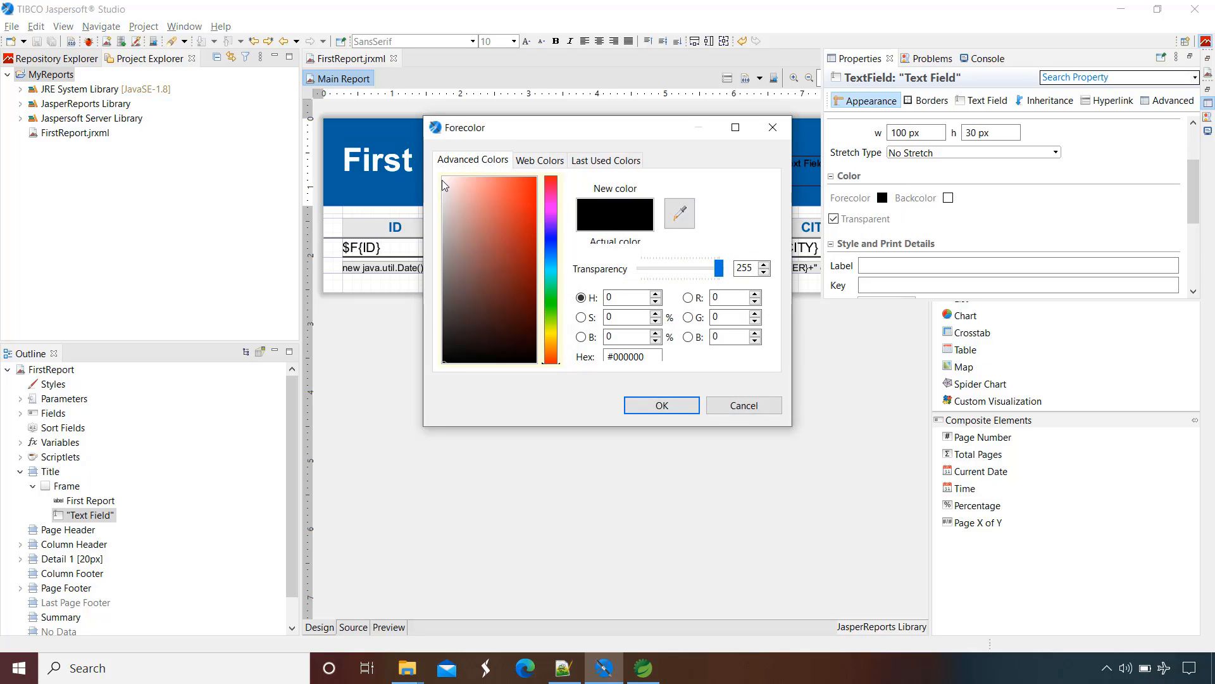
drag(444, 179, 436, 166)
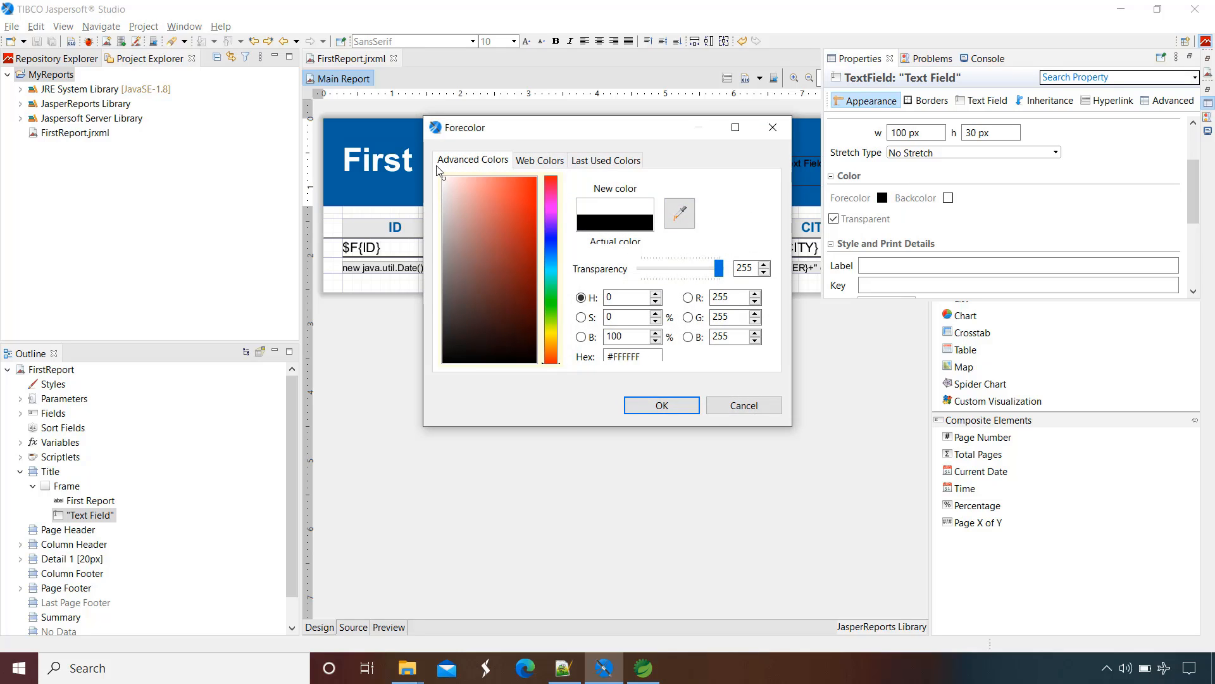
click(636, 404)
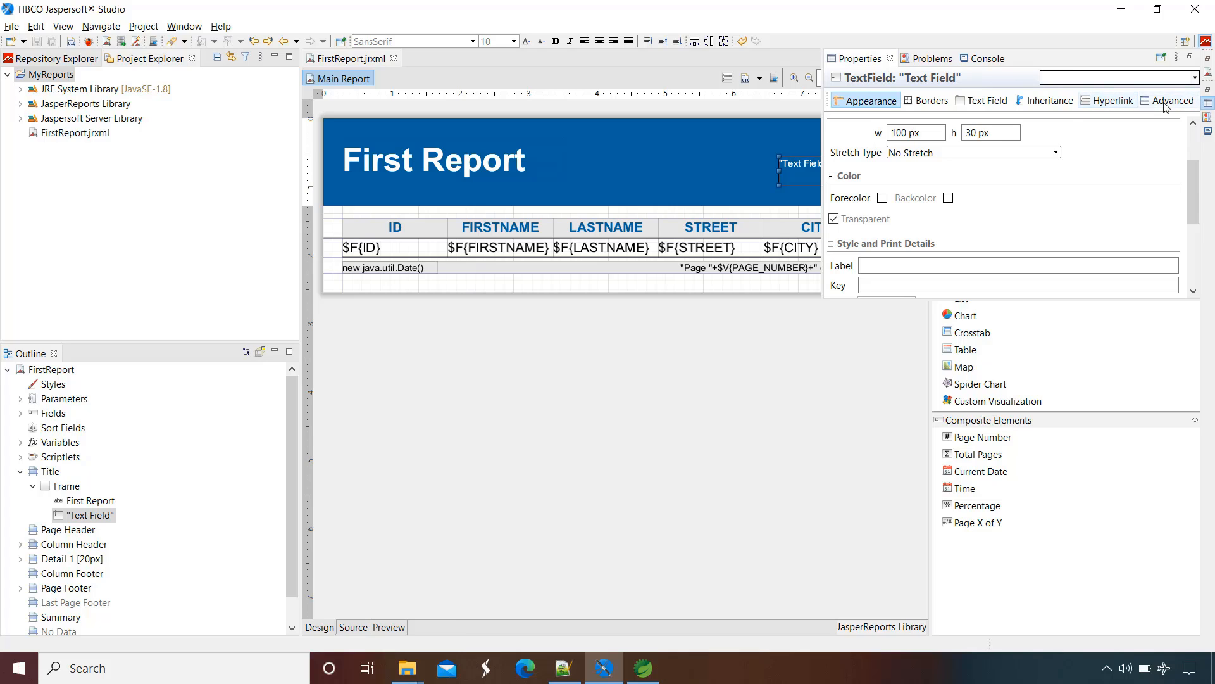
Step: Try to set the text field's font size to 13 and save the report
click(1183, 107)
click(876, 105)
text(nt)
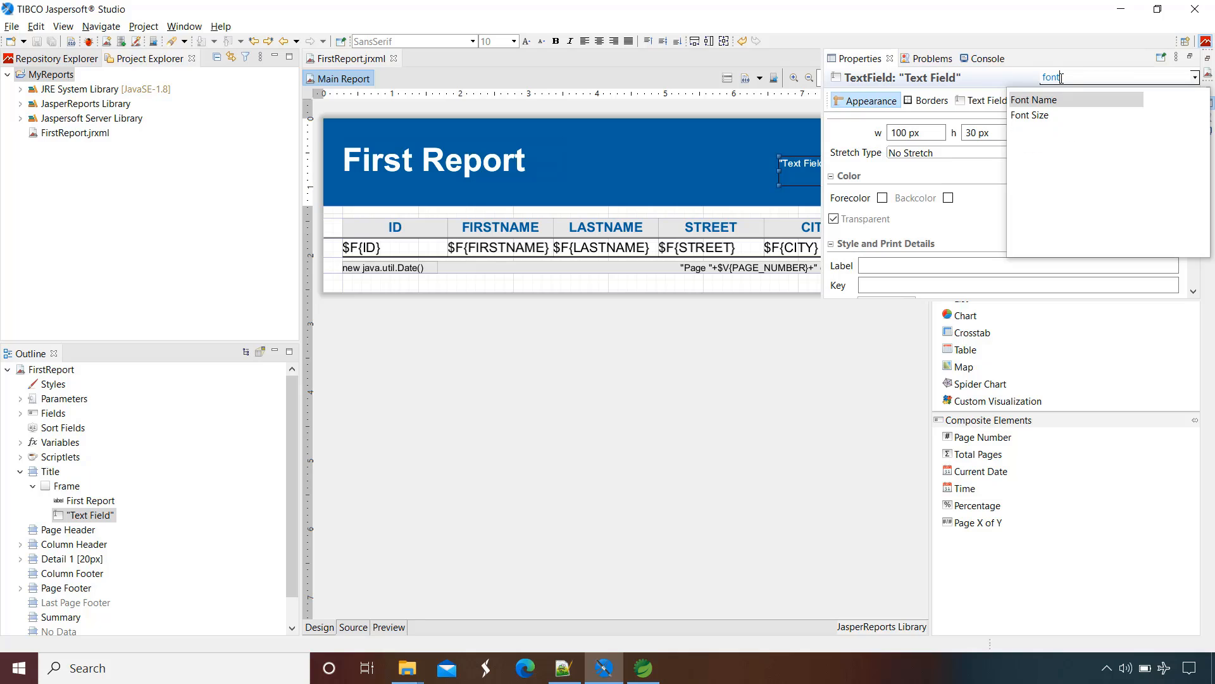
click(1042, 116)
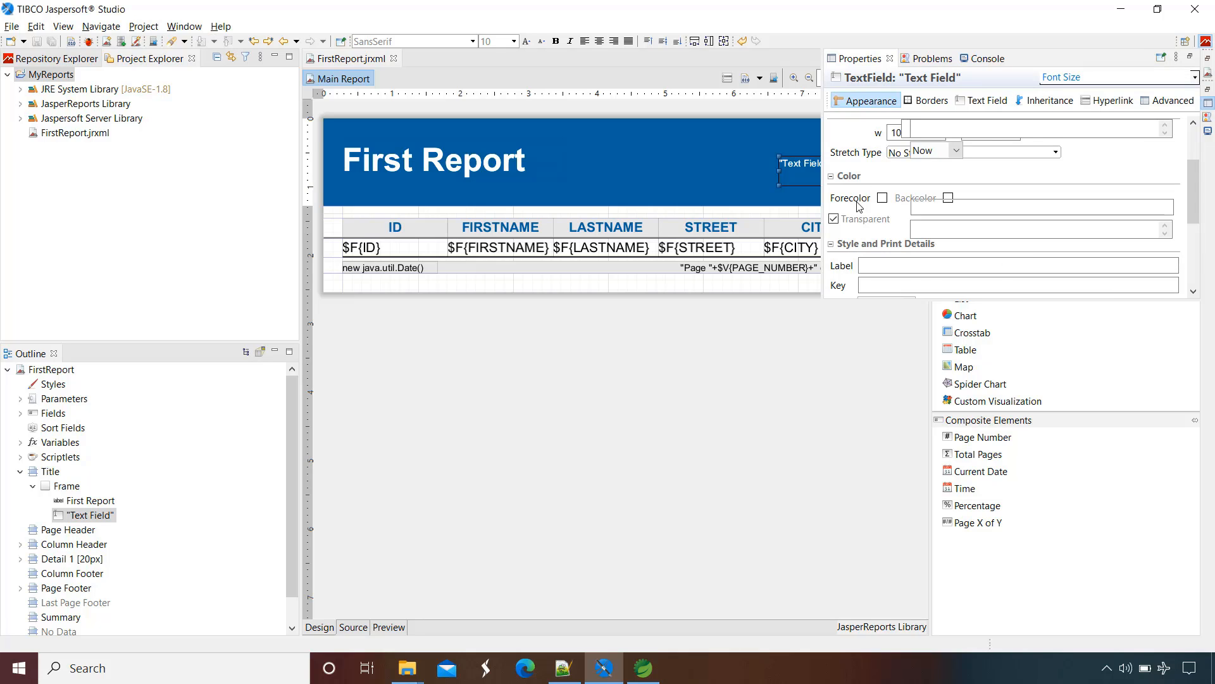
scroll(1032, 215, down, 5)
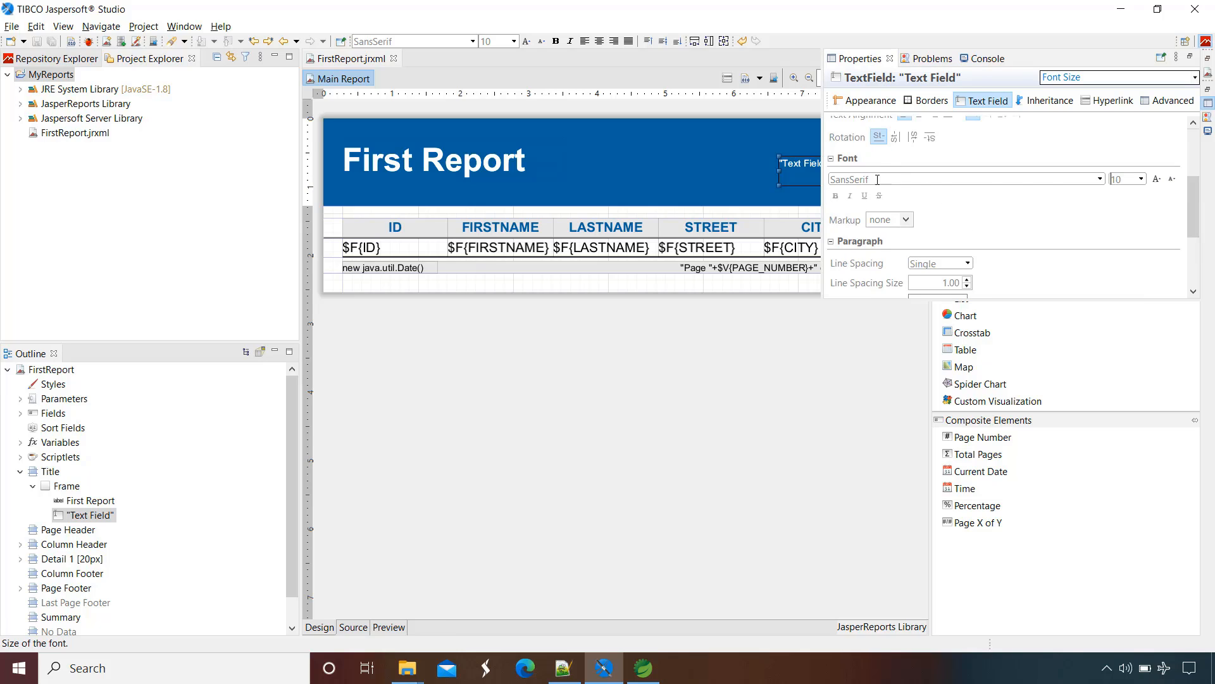
click(1100, 78)
text(font)
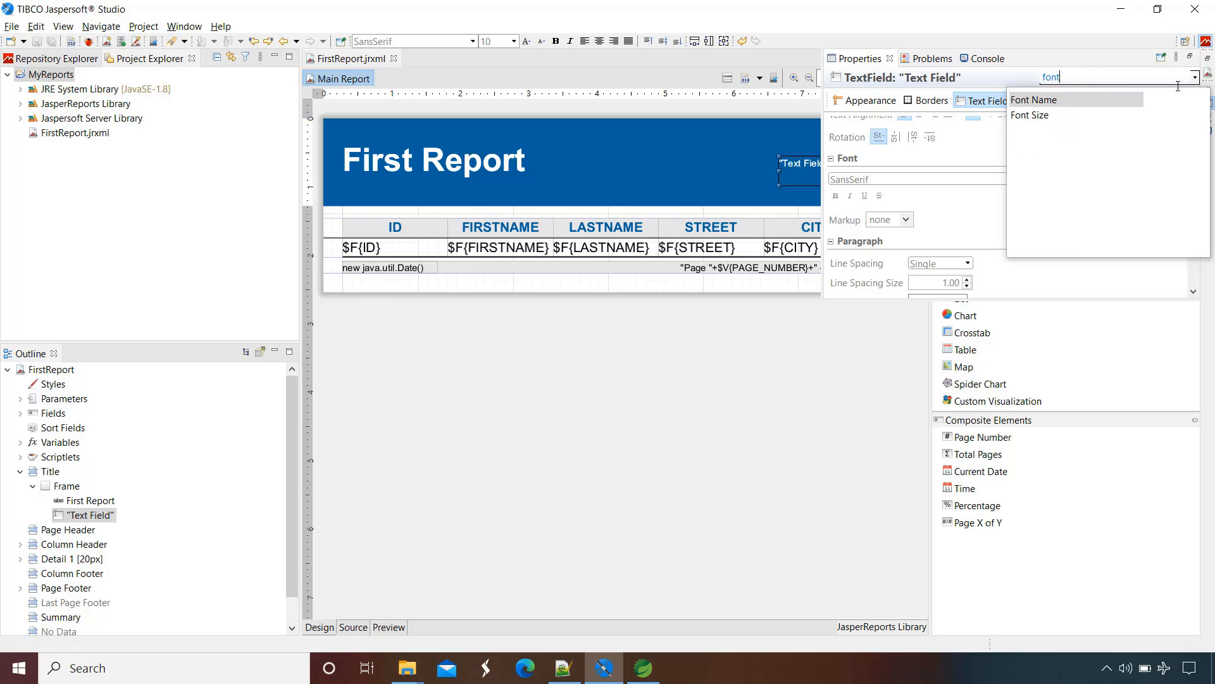
click(1030, 115)
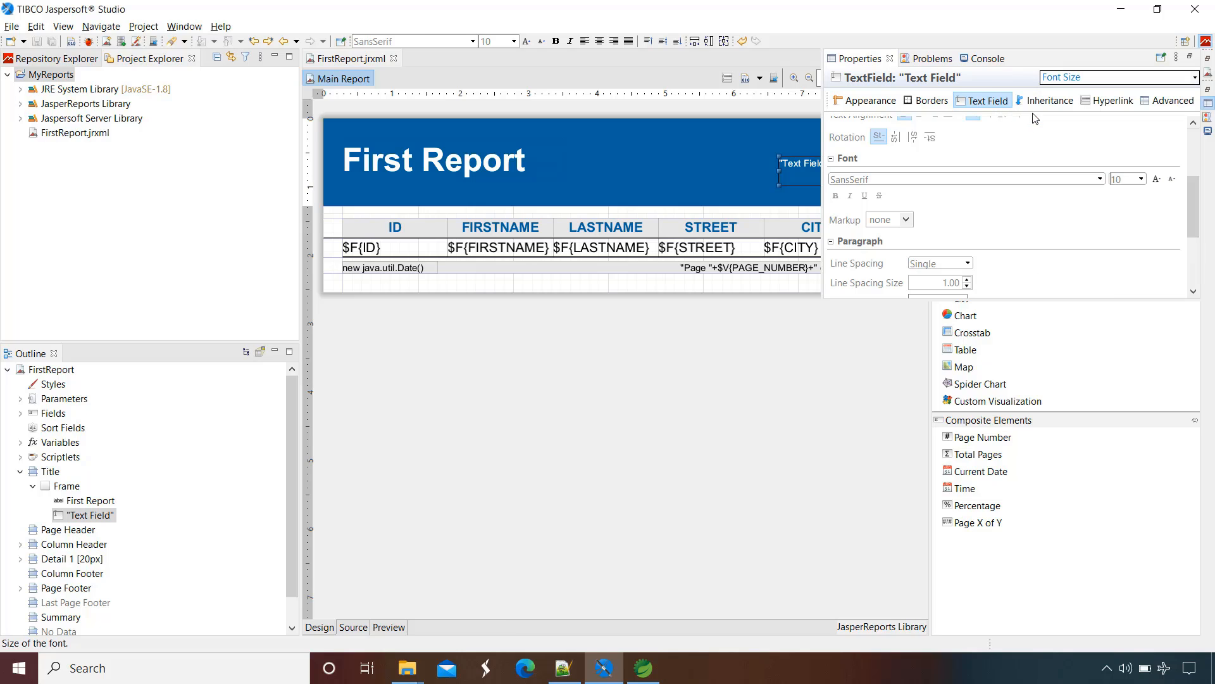
click(1132, 183)
double_click(1115, 181)
text(13)
click(791, 415)
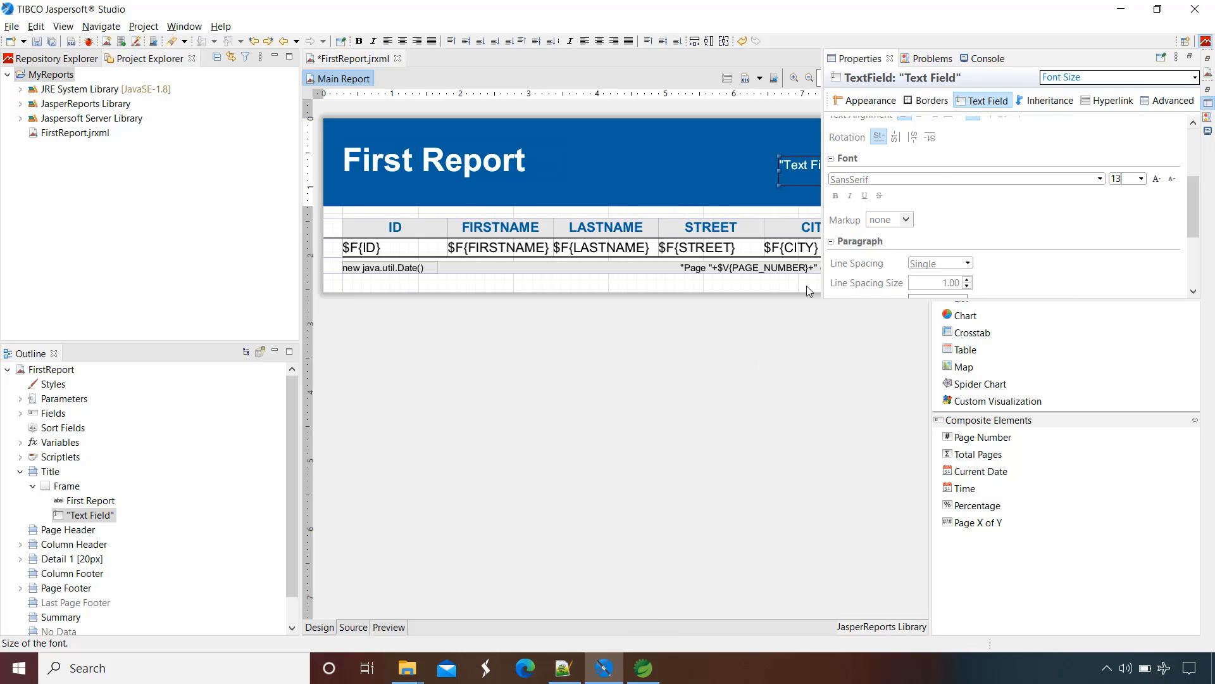
key(ctrl+s)
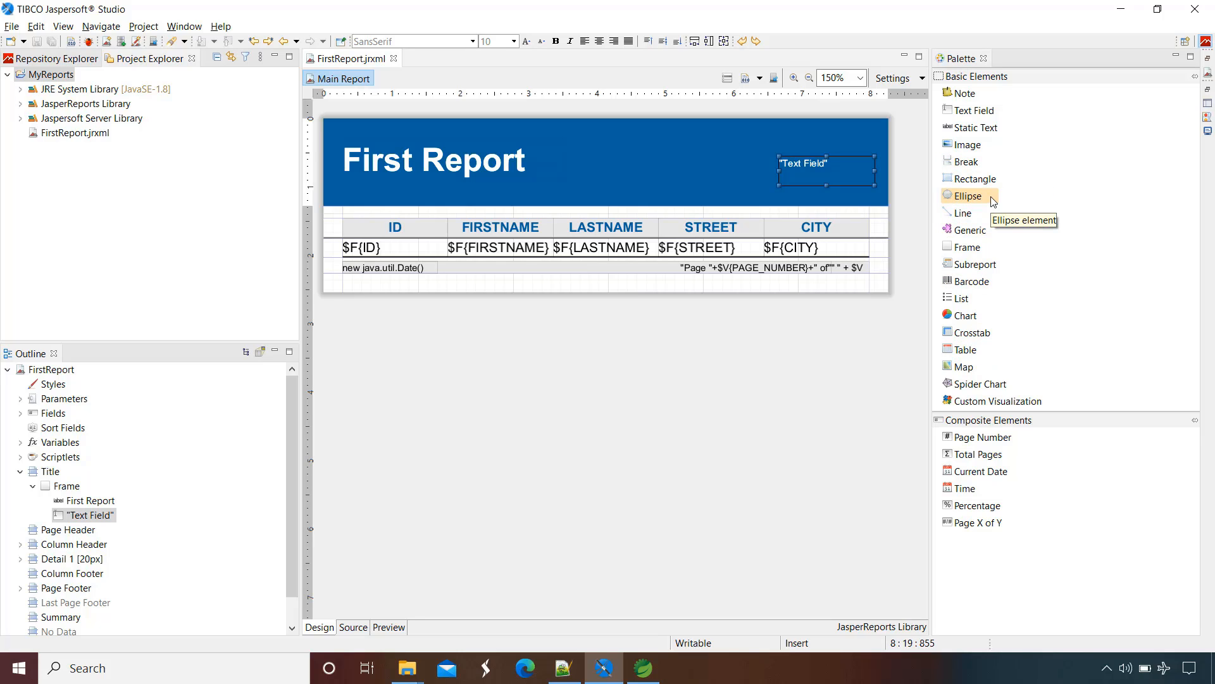
Step: Inspect the ID column header, the report title, the title band's text field and the $F{ID} detail field
click(1098, 216)
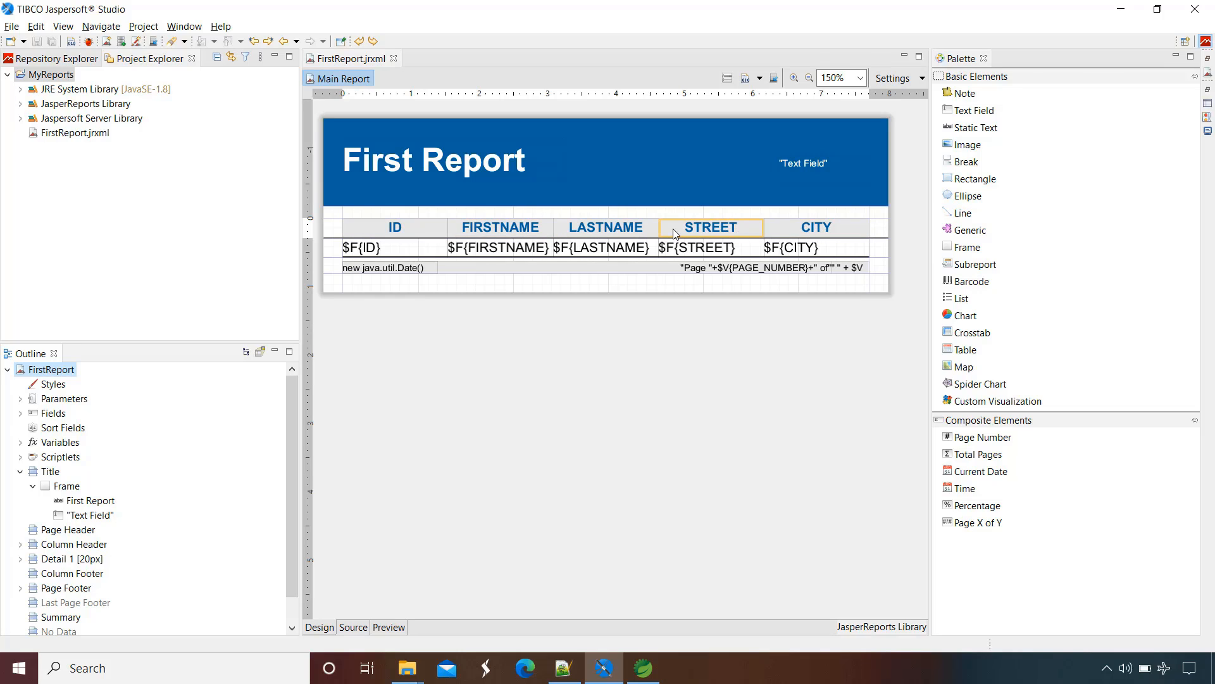
click(415, 230)
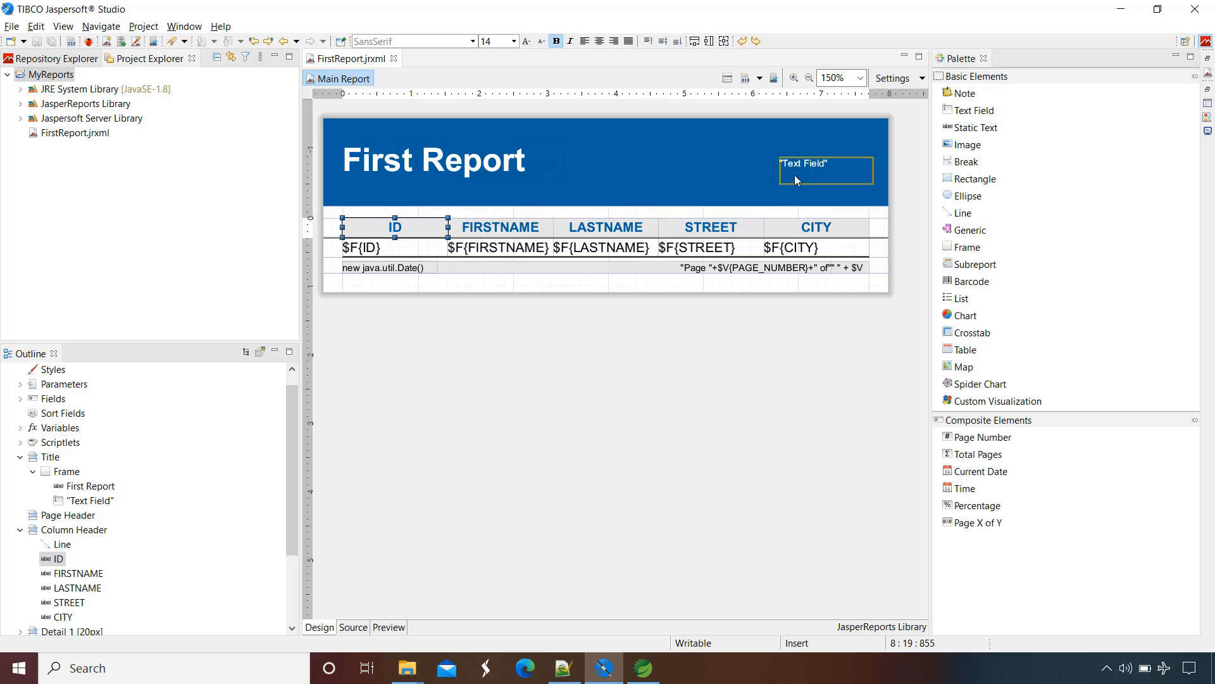
click(480, 174)
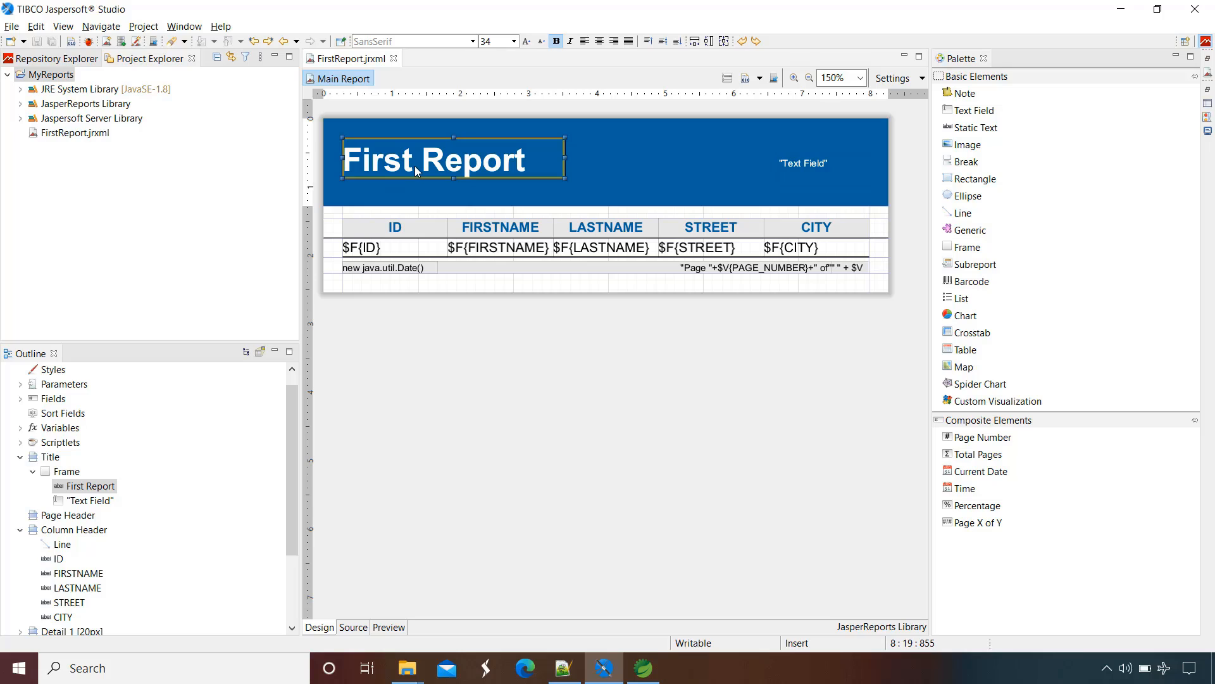
click(799, 167)
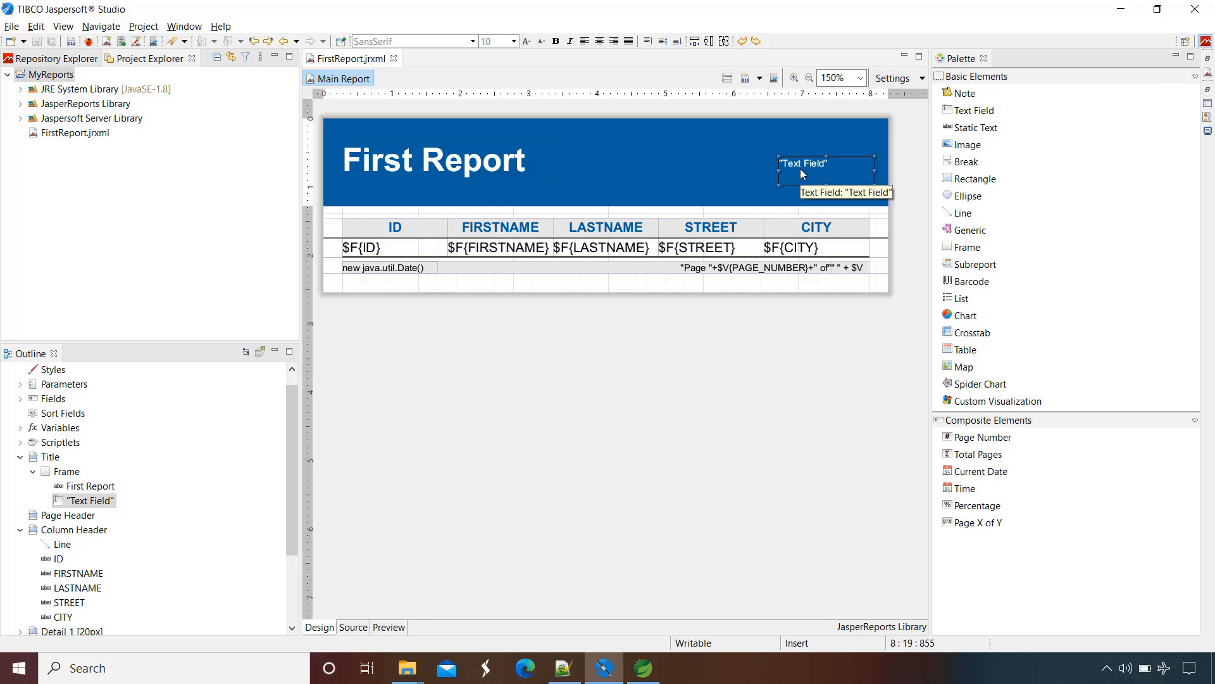
click(396, 228)
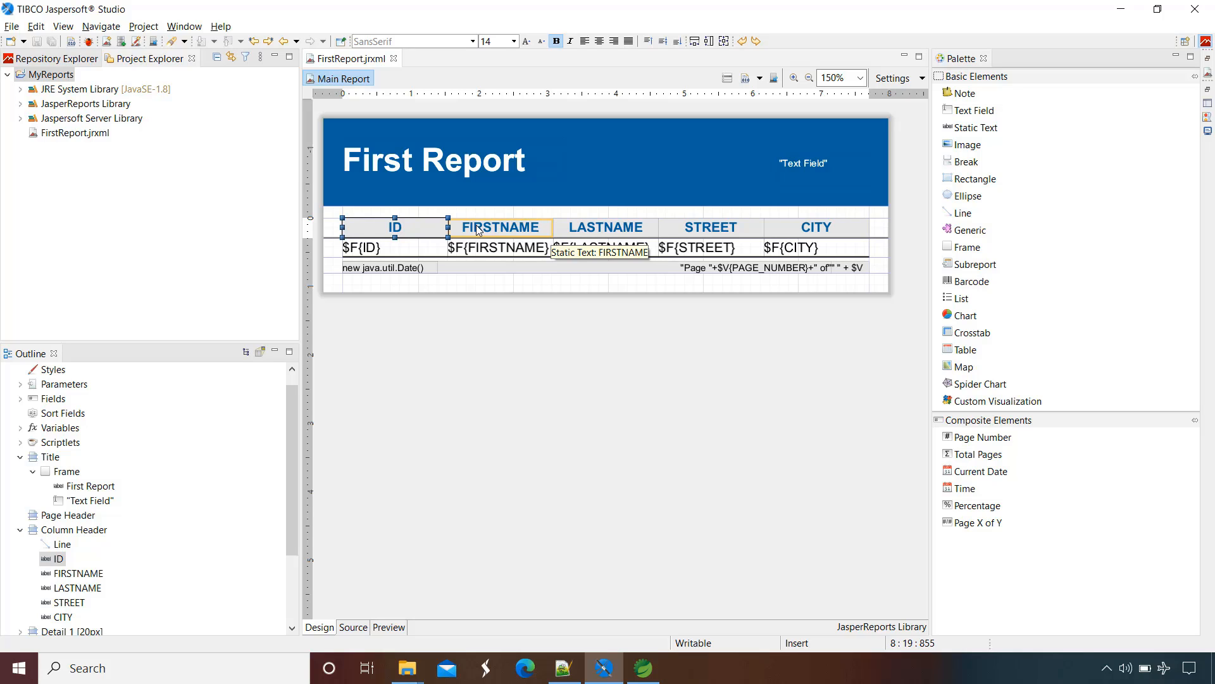
click(382, 253)
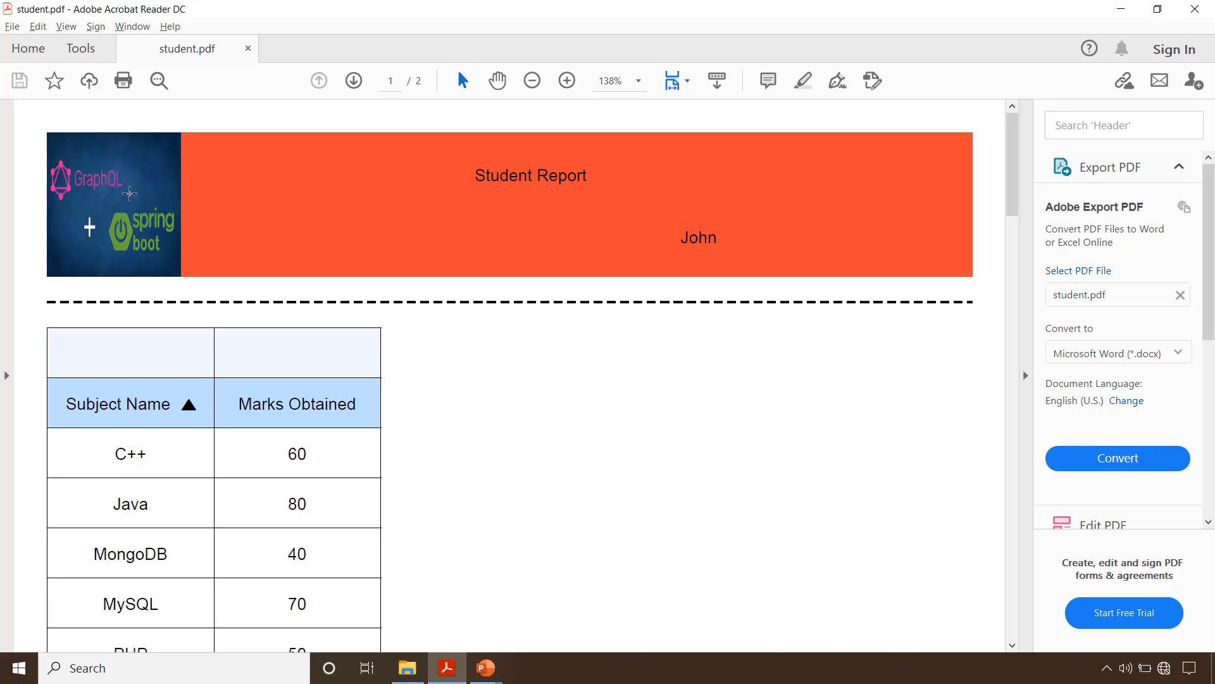
Step: Examine the logo image, the Student Report title and the student's name in the title band of student.pdf
click(122, 187)
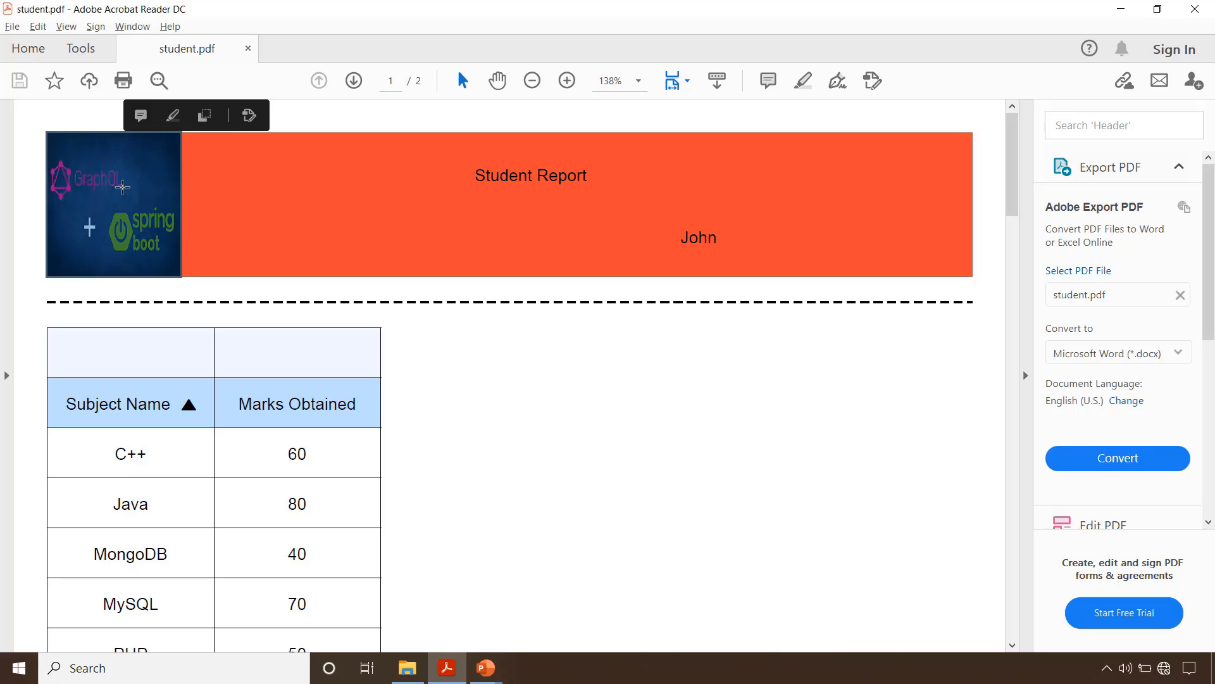
drag(476, 175, 590, 178)
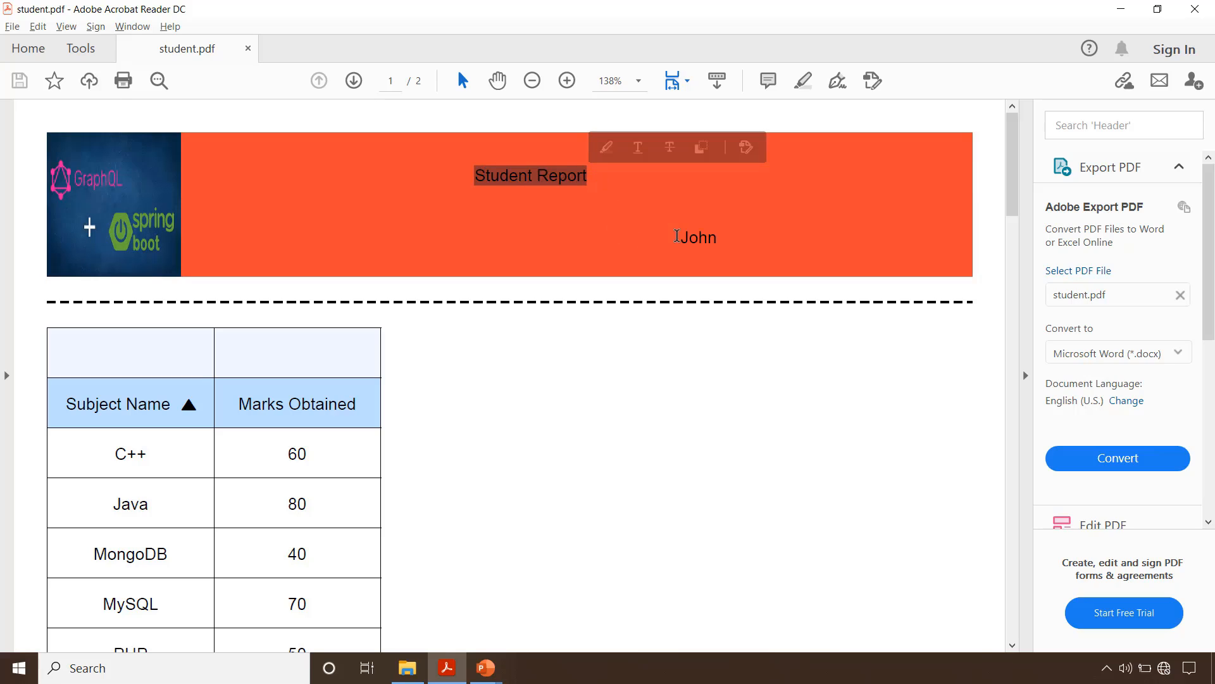
drag(677, 236, 714, 247)
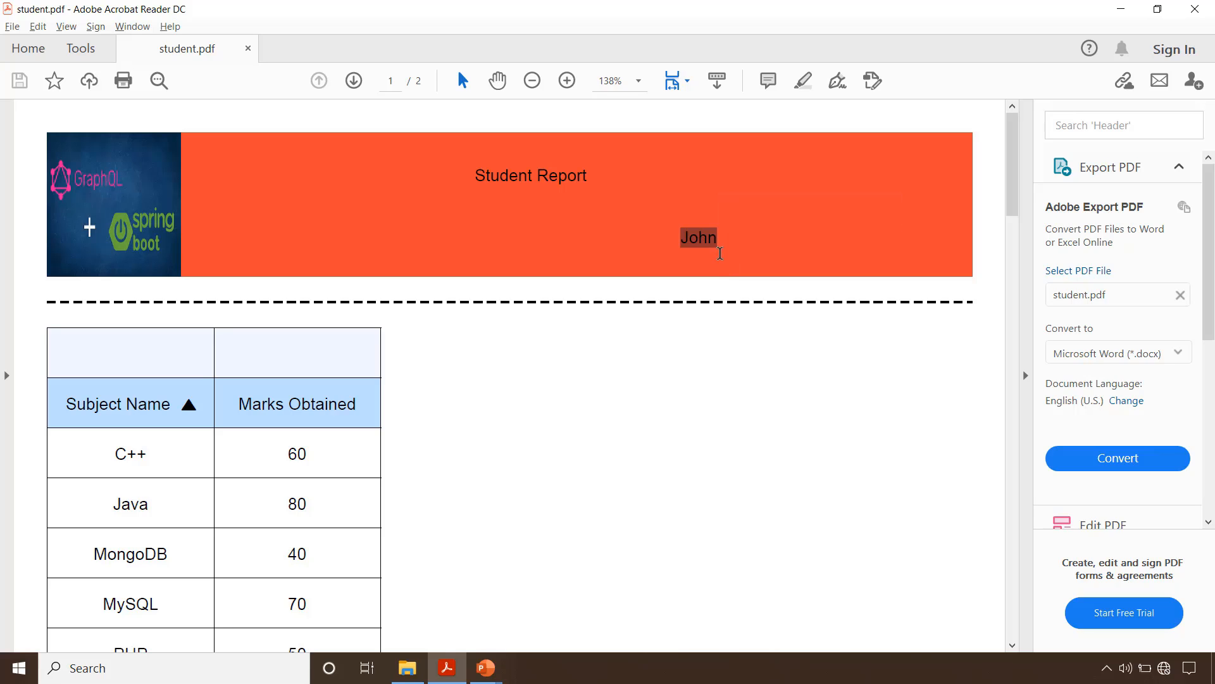
Step: Review the subject marks table with its total, the page-number footer and the pie and bar charts on page 2
scroll(321, 310, down, 2)
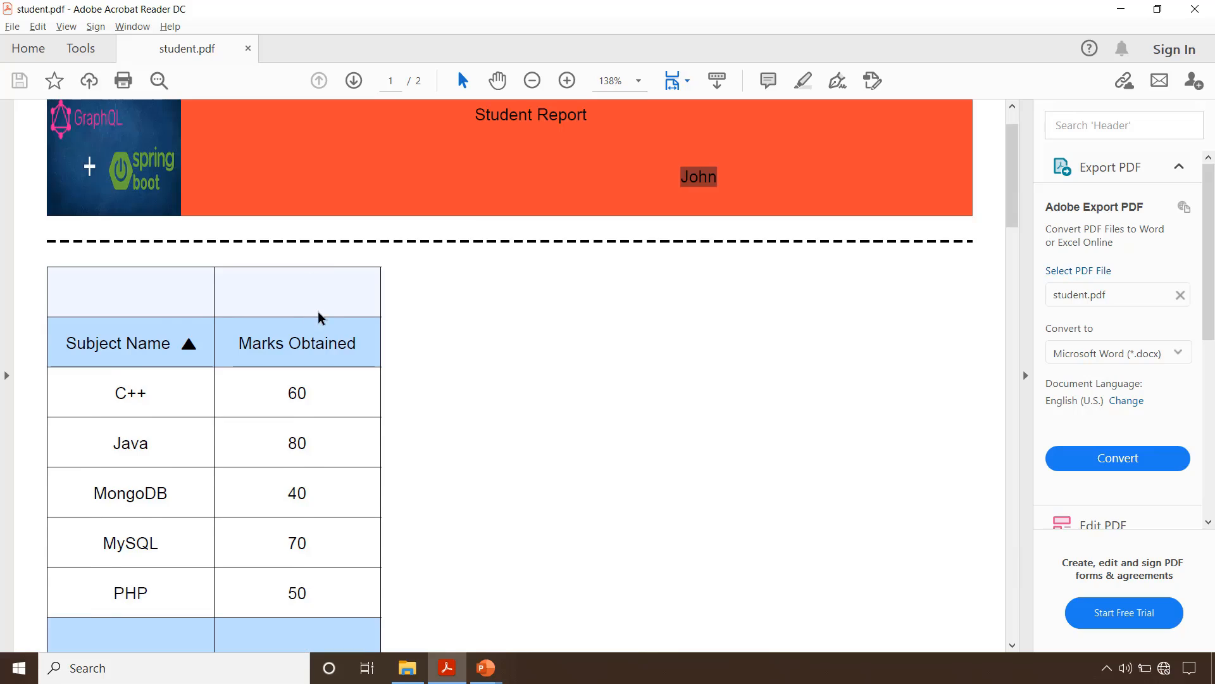
scroll(231, 370, down, 2)
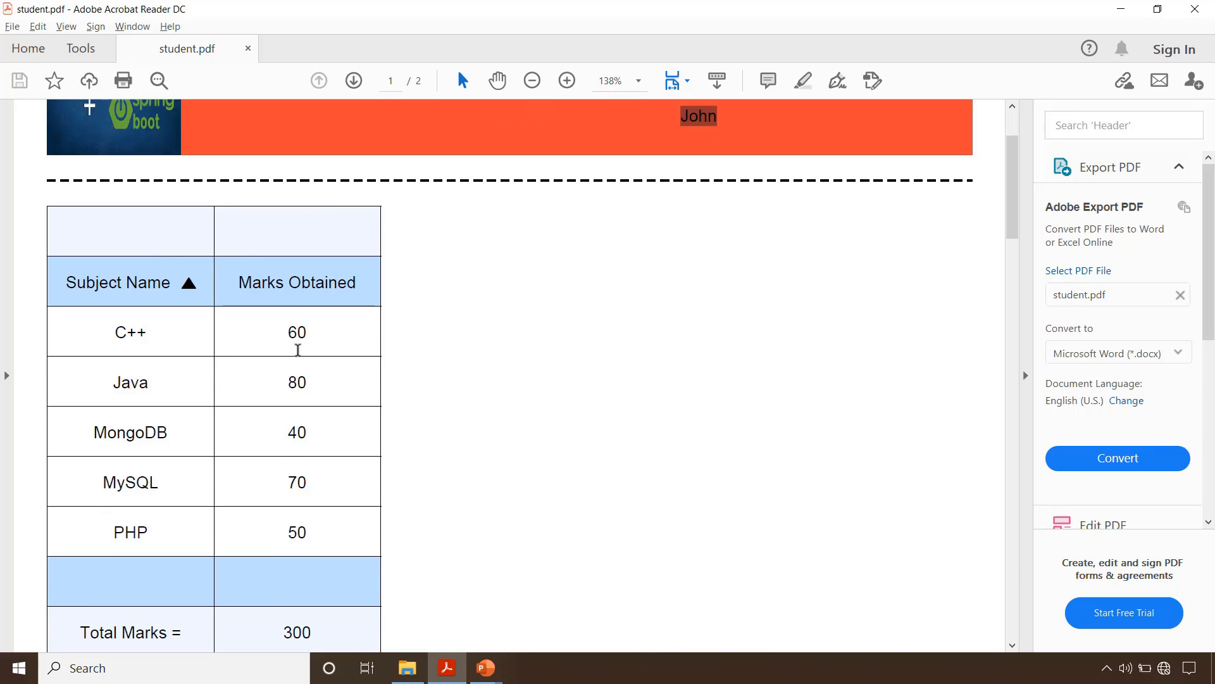
scroll(304, 342, down, 1)
scroll(312, 389, down, 1)
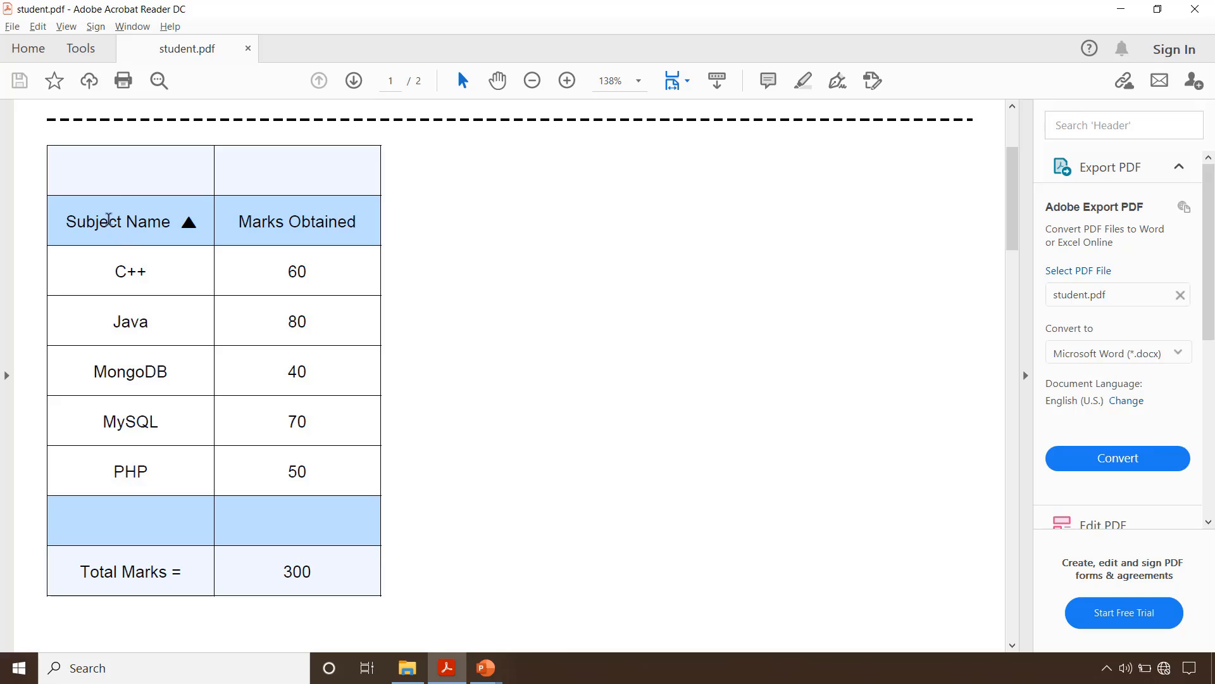
scroll(530, 357, down, 5)
scroll(529, 357, down, 15)
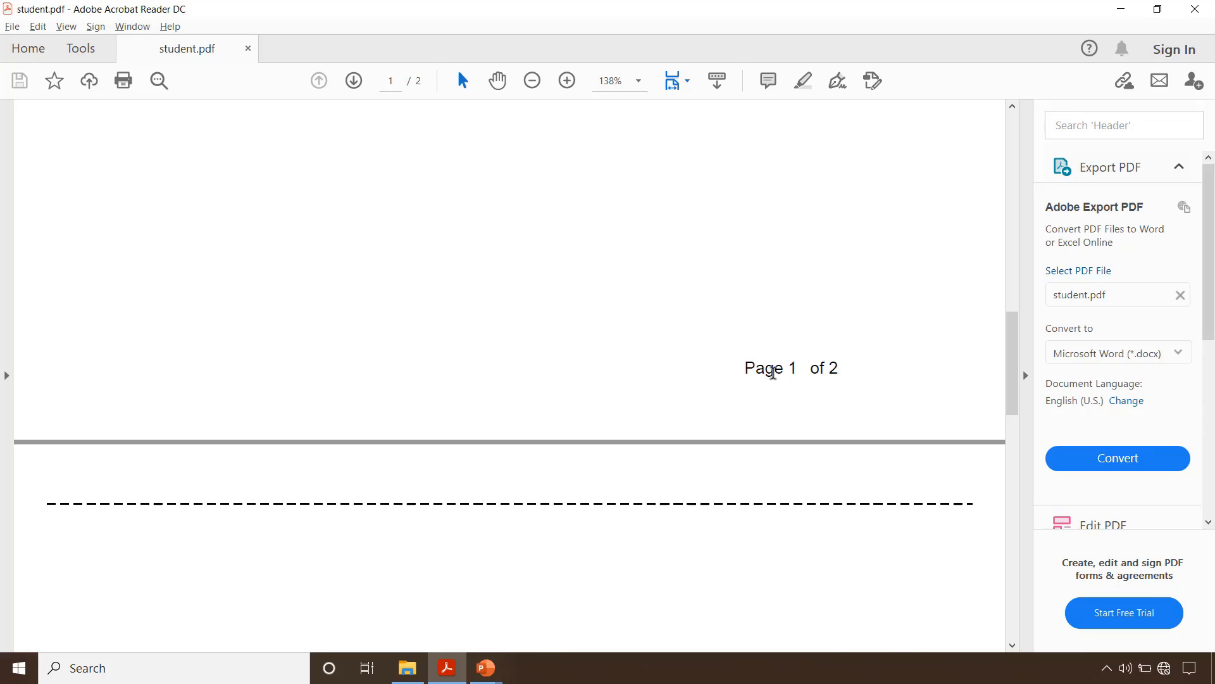
scroll(850, 369, down, 10)
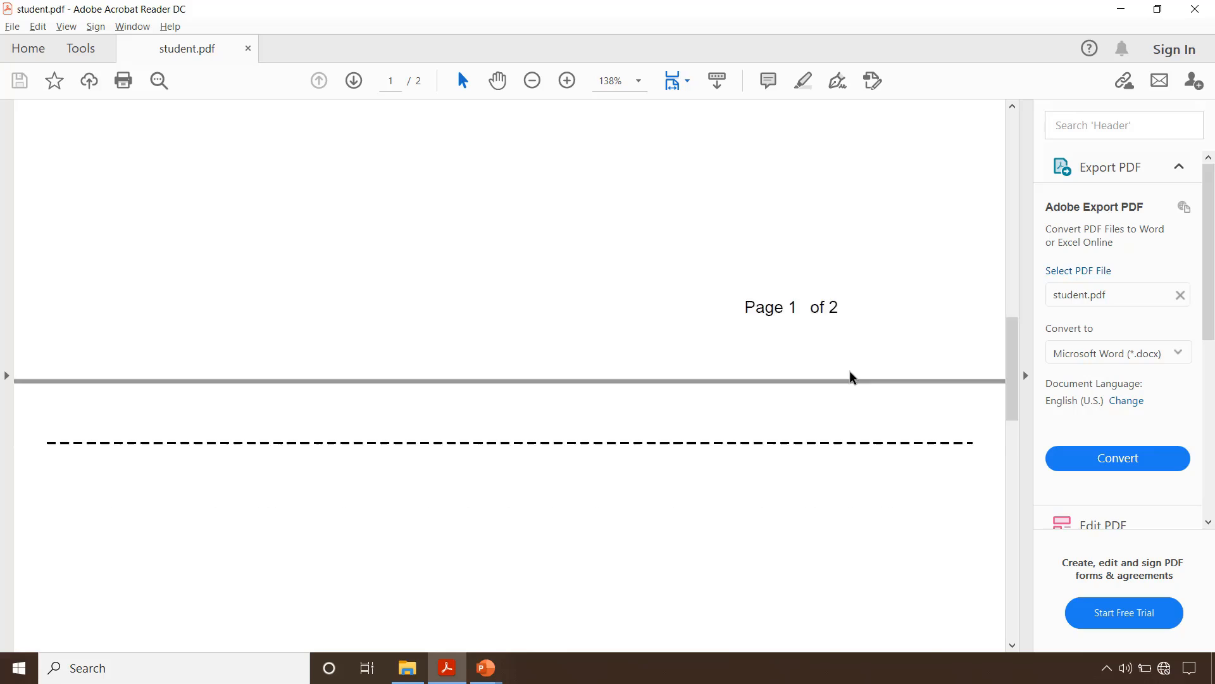
scroll(849, 371, down, 2)
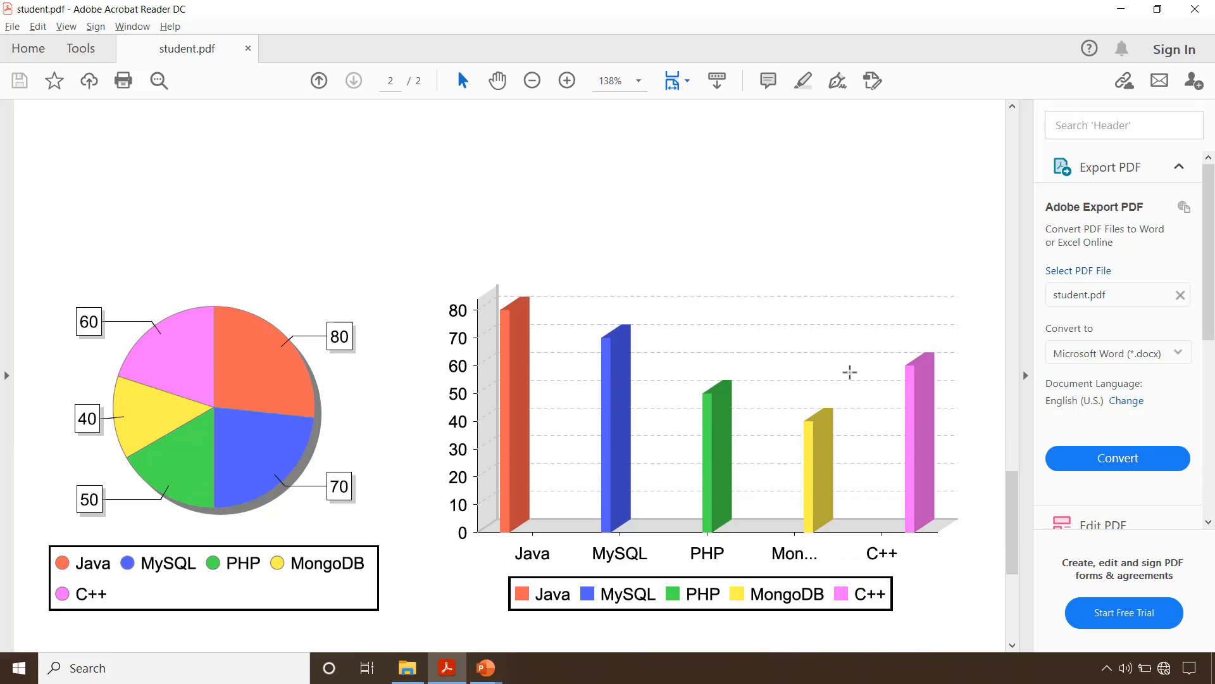